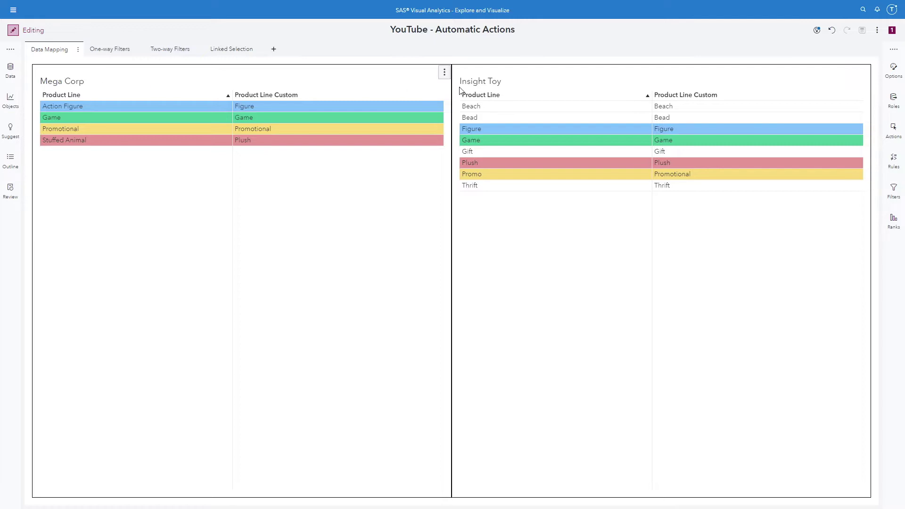
Step: Review how the MEGA_CORP data is mapped to the INSIGHTTOY_R3V6S1_SALES and CARS data sources
click(10, 71)
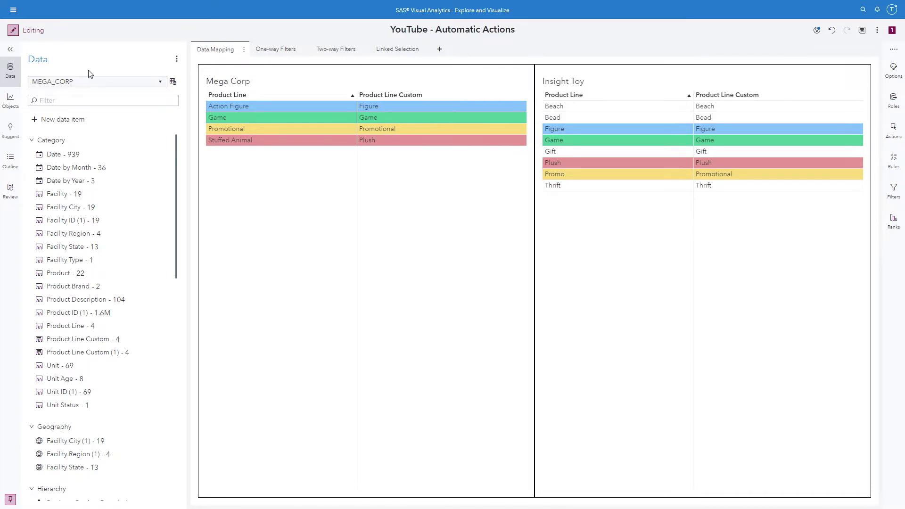
click(173, 83)
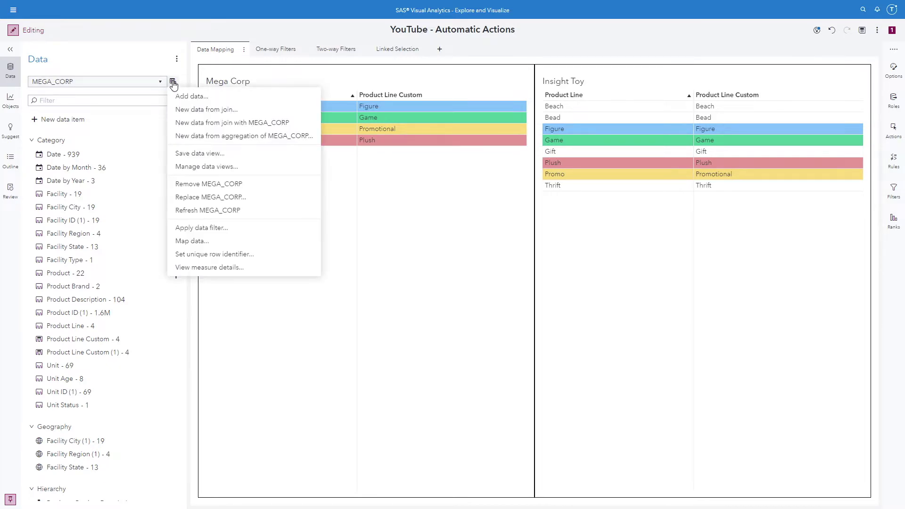
click(221, 242)
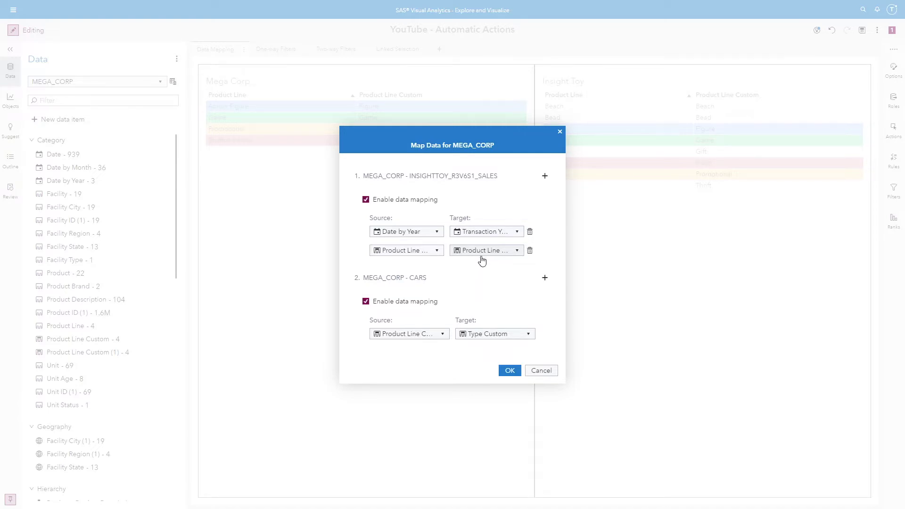
click(509, 371)
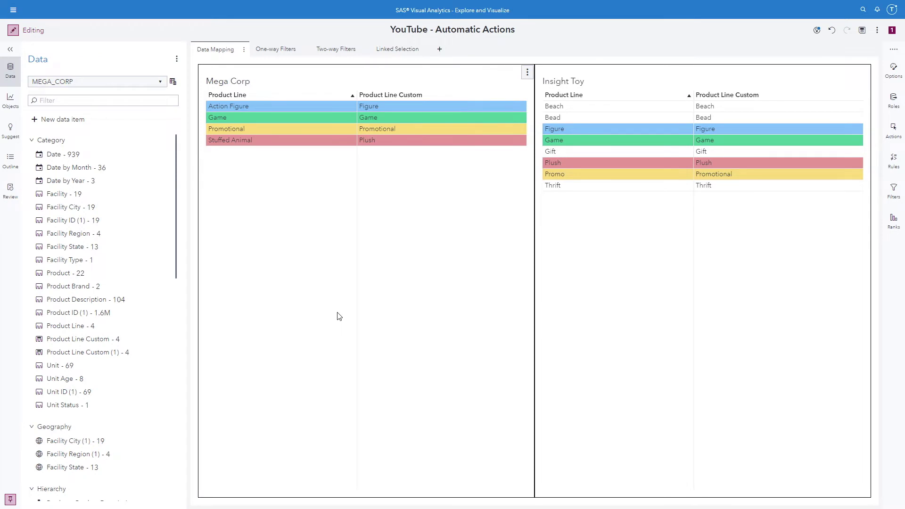
Step: Examine the One-way Filters page's automatic action settings, including the objects it covers and the available action types
click(288, 50)
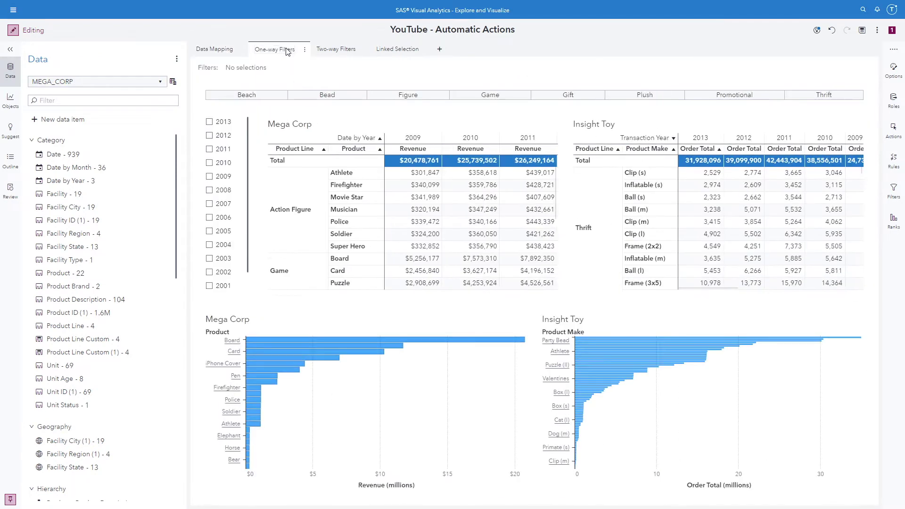
click(10, 65)
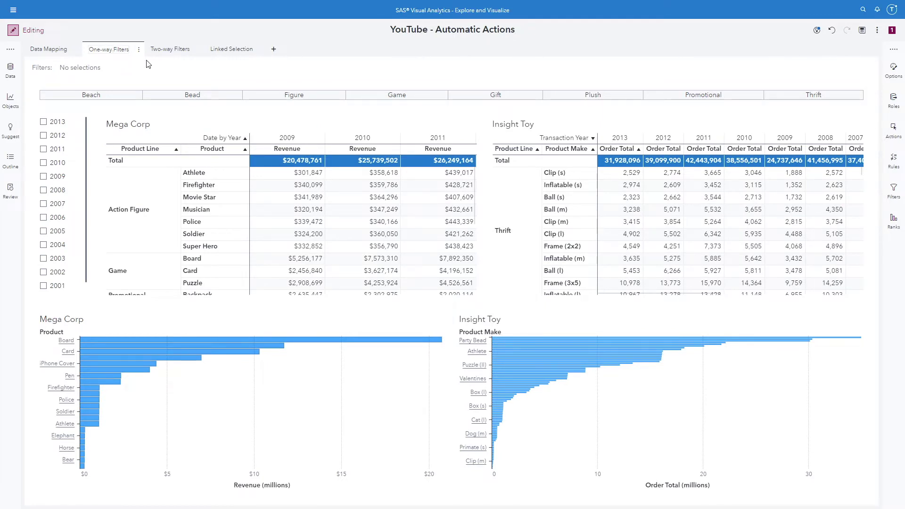
click(895, 132)
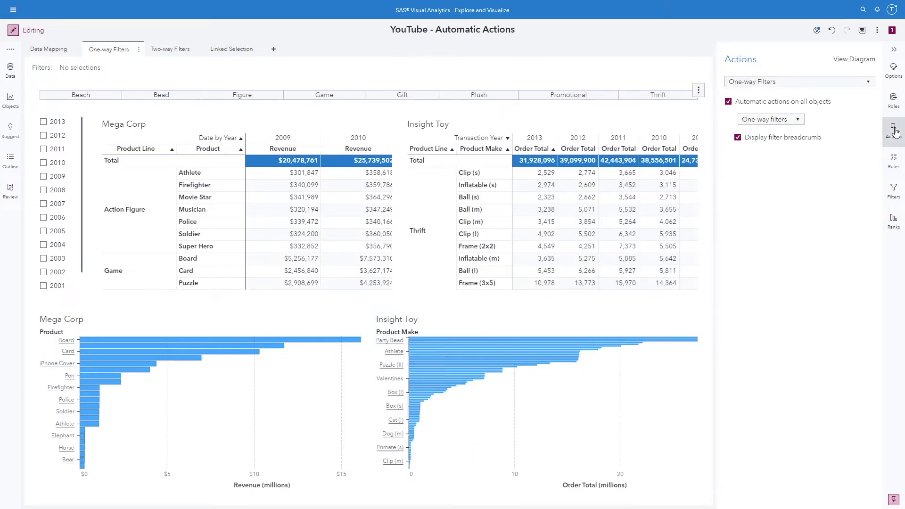
click(869, 83)
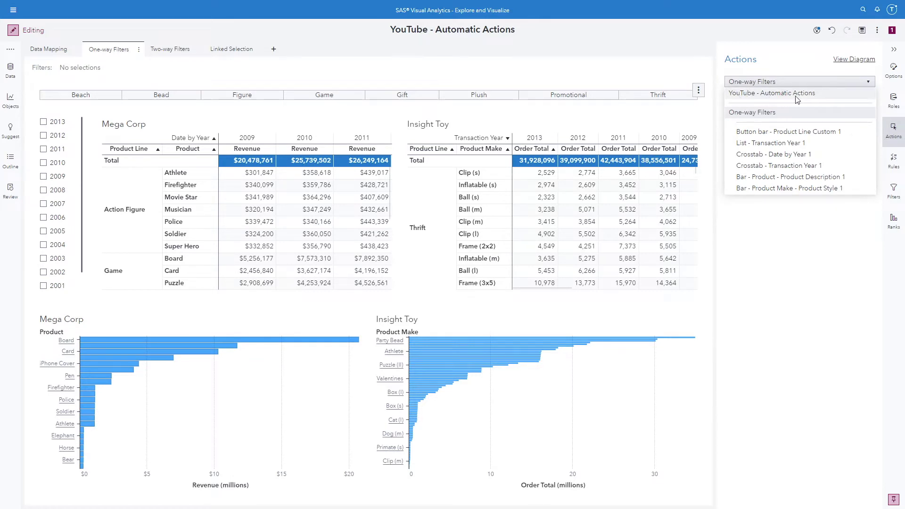
click(740, 115)
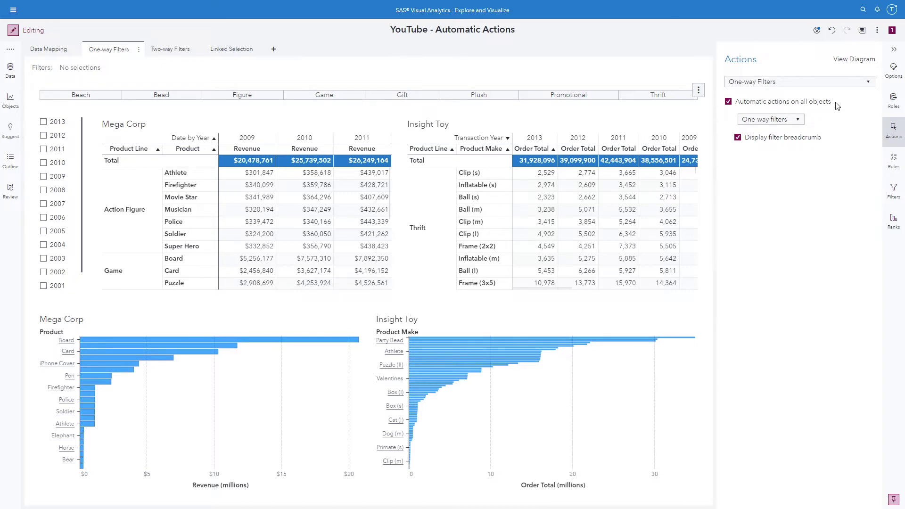
click(801, 122)
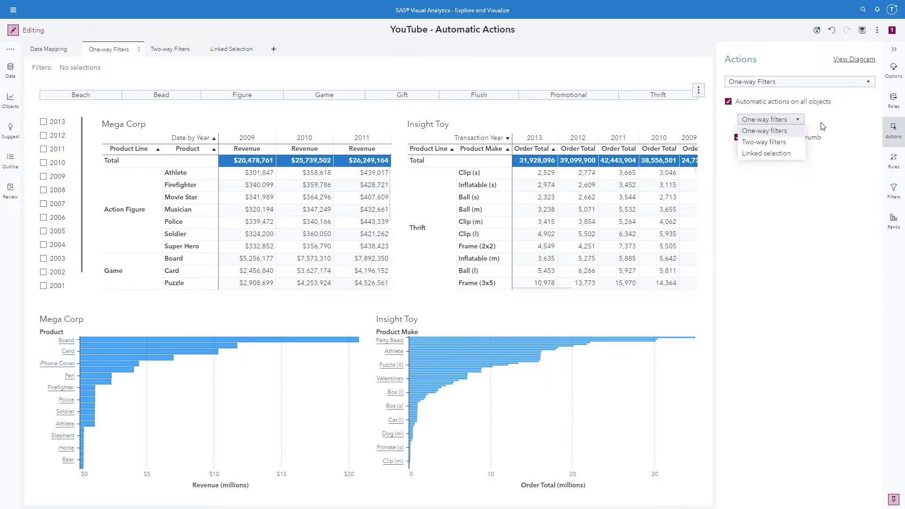
click(822, 126)
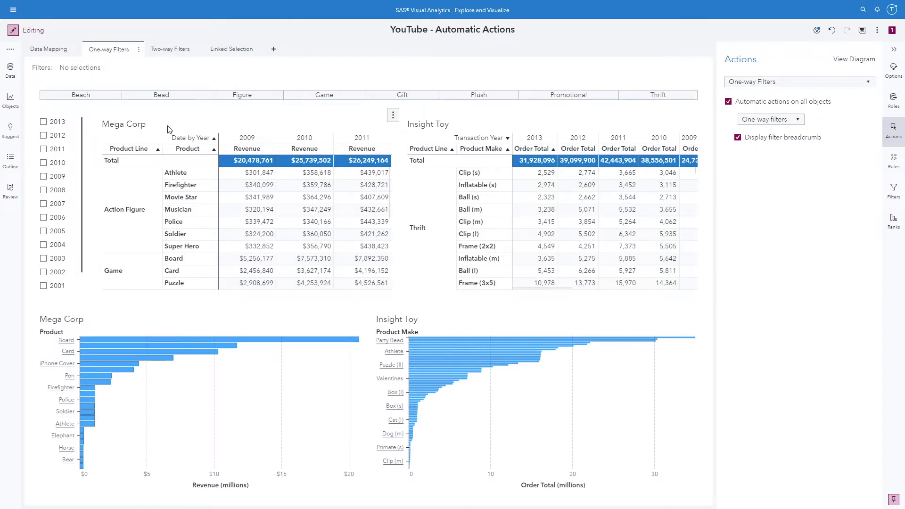
Step: Inspect the data roles of the product line button bar, the year list and the Insight Toy crosstab
click(118, 86)
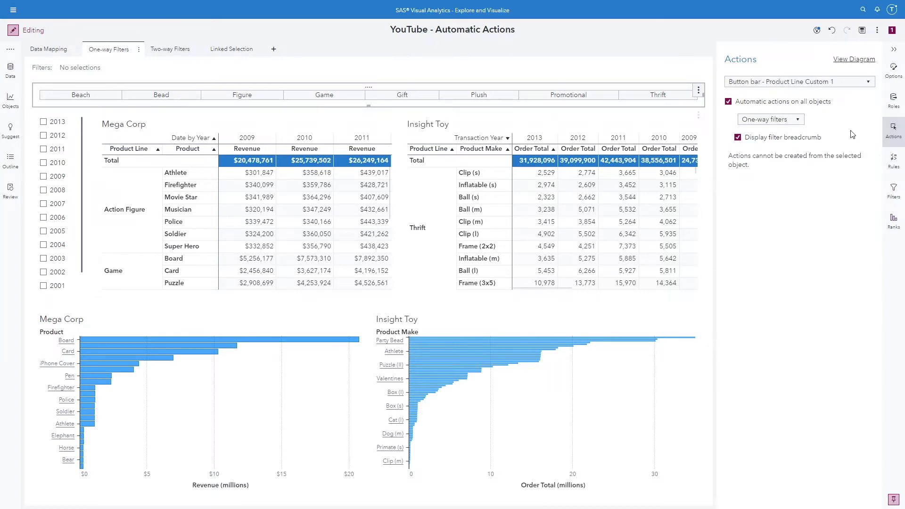
click(895, 107)
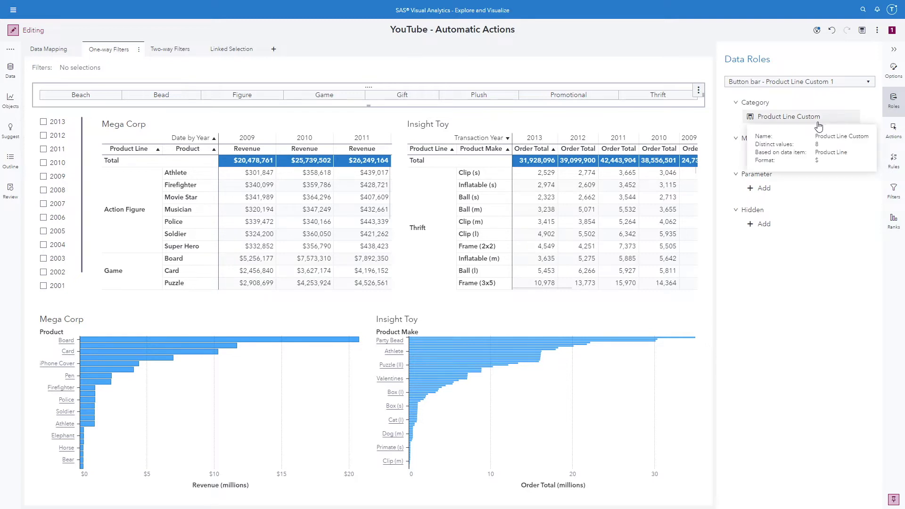
mouse_move(777, 122)
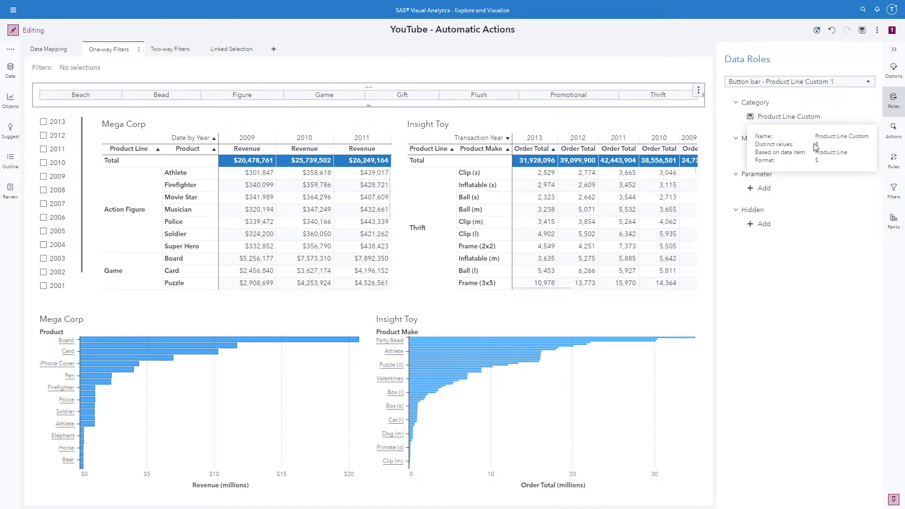
click(75, 121)
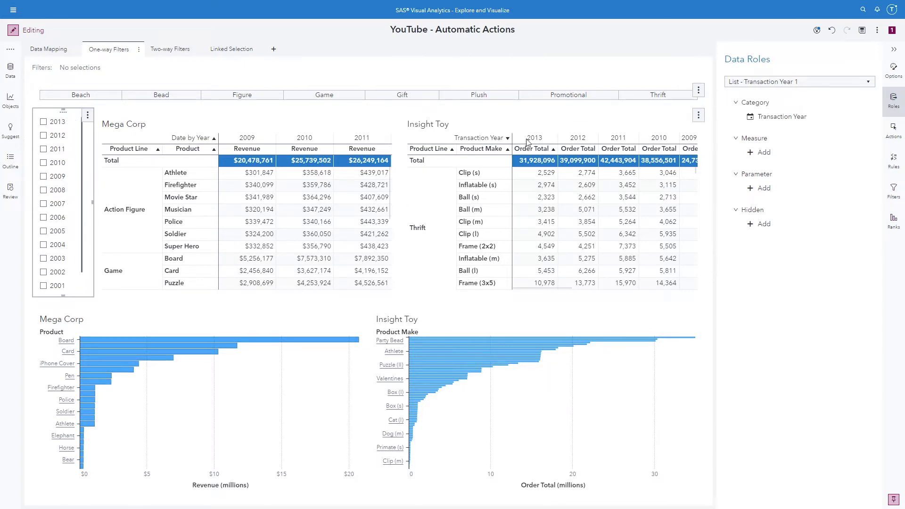
mouse_move(534, 289)
mouse_down()
mouse_move(653, 288)
mouse_move(542, 288)
mouse_up()
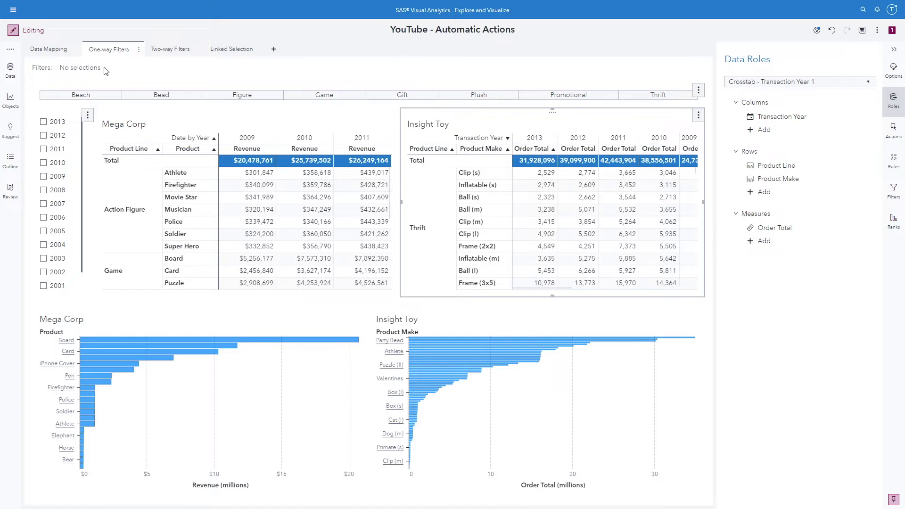
Step: Filter the page to years 2011 and 2010 and product line Figure, and check the years in the filter breadcrumb
click(43, 150)
click(43, 163)
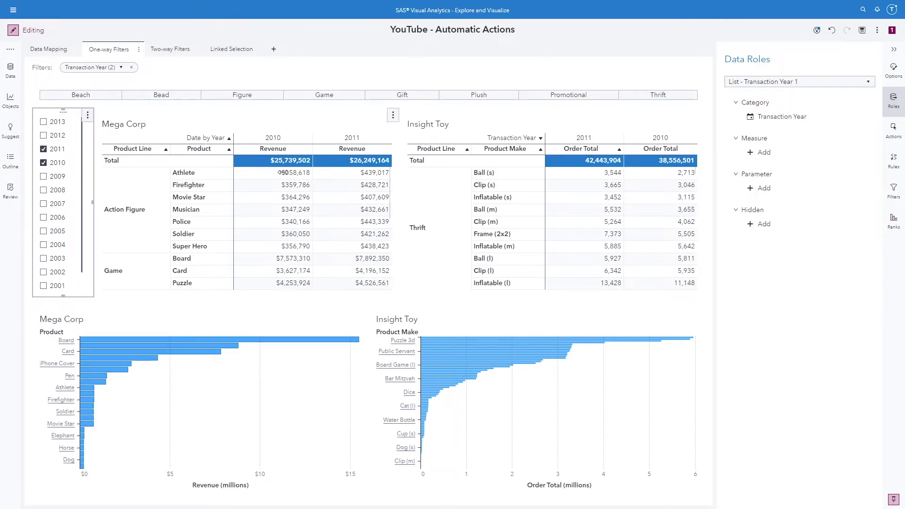
click(237, 98)
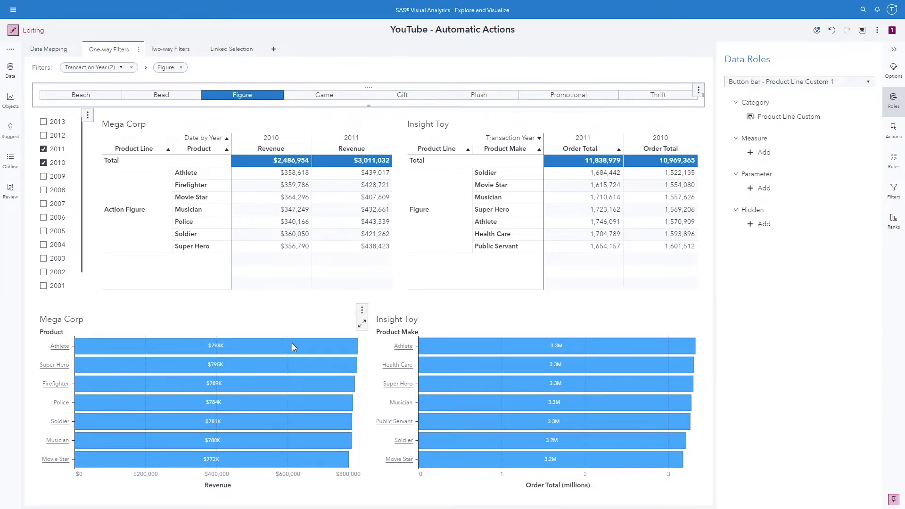
click(122, 68)
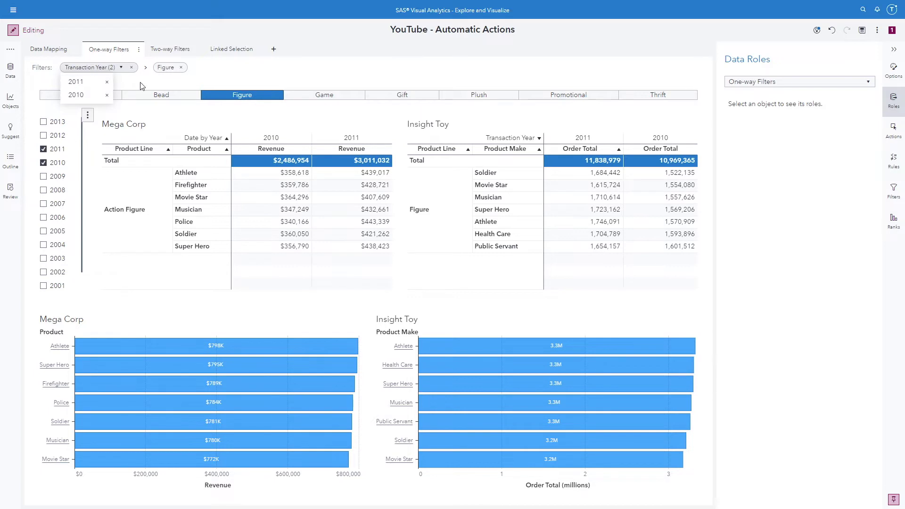
click(156, 86)
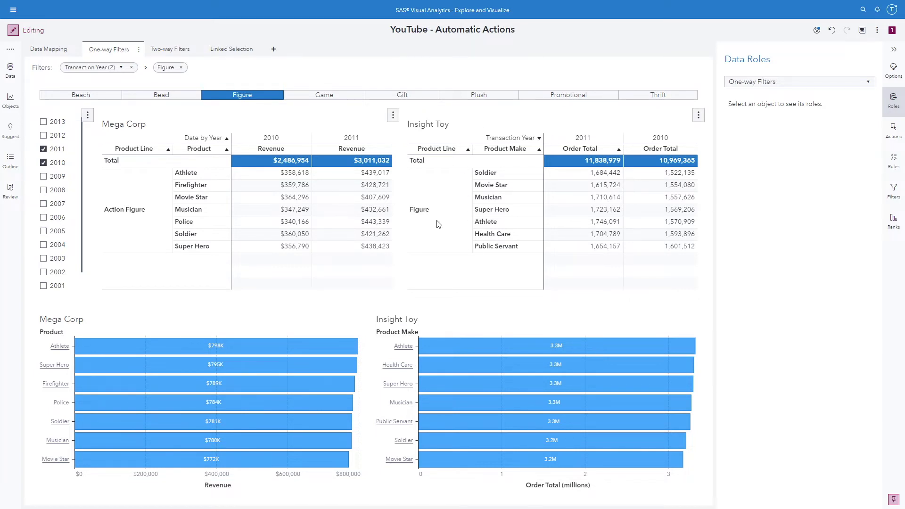
Step: Replace the page's breadcrumb filters with year 2009 and the Promotional product line
click(181, 67)
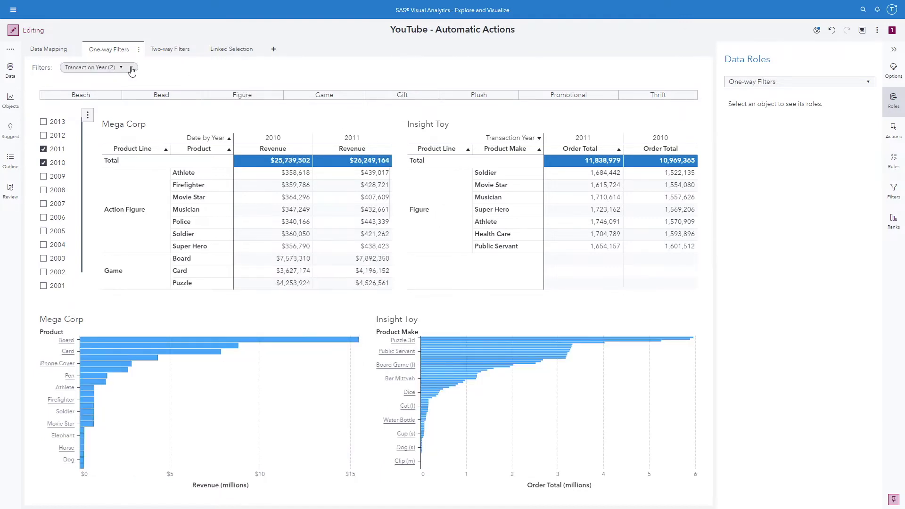
click(131, 68)
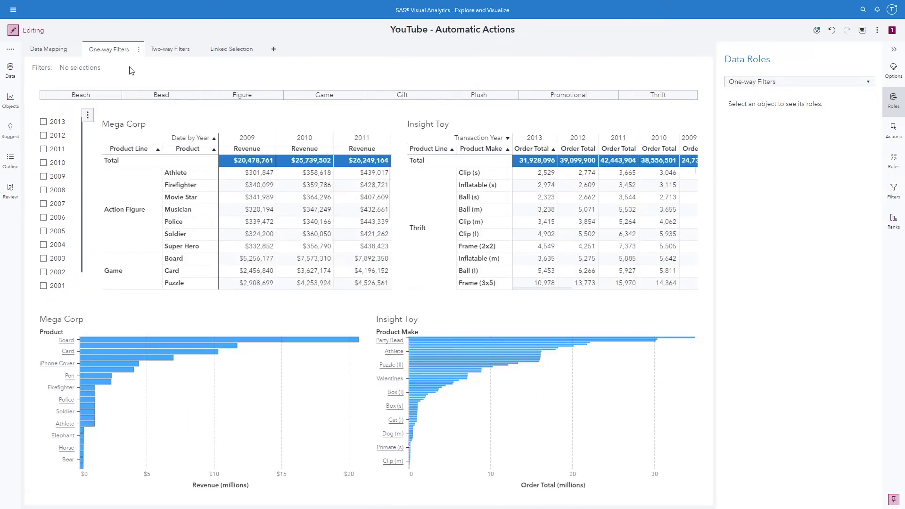
click(44, 179)
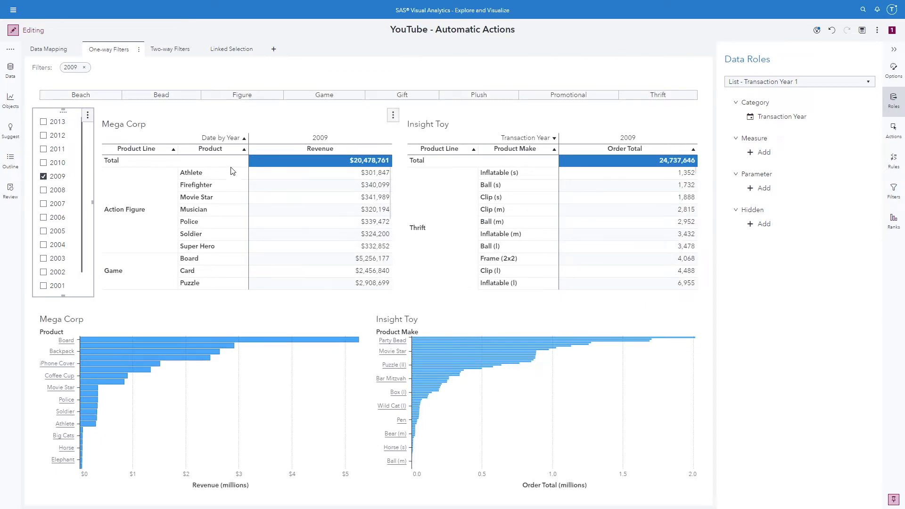
click(568, 96)
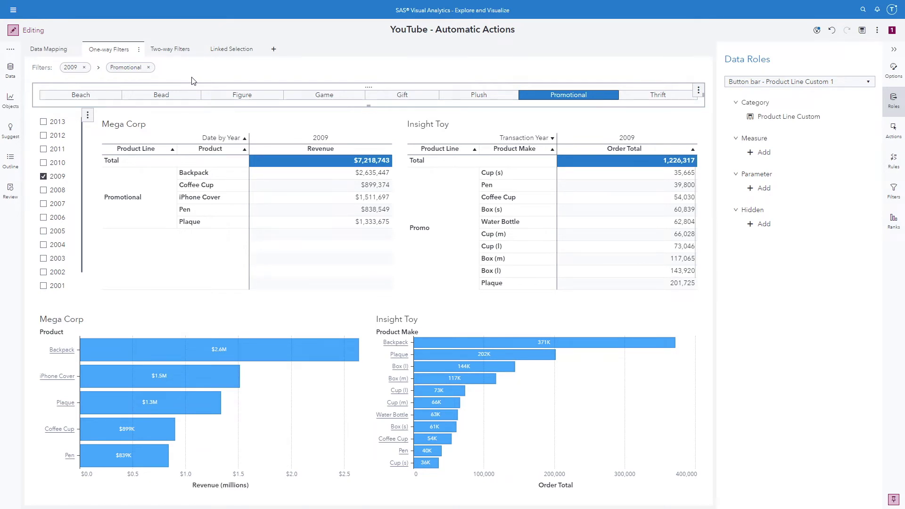
Step: Filter by the 2009 Coffee Cup value in the Insight Toy crosstab
click(514, 202)
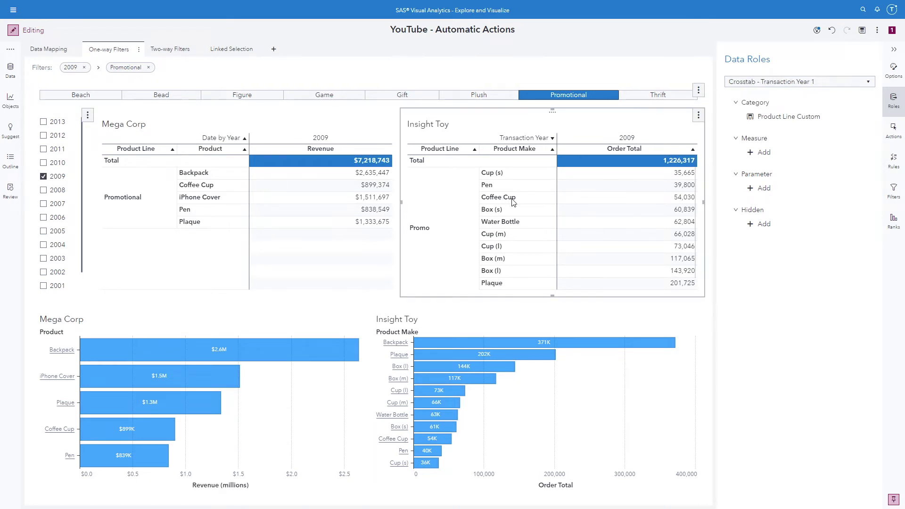
click(567, 202)
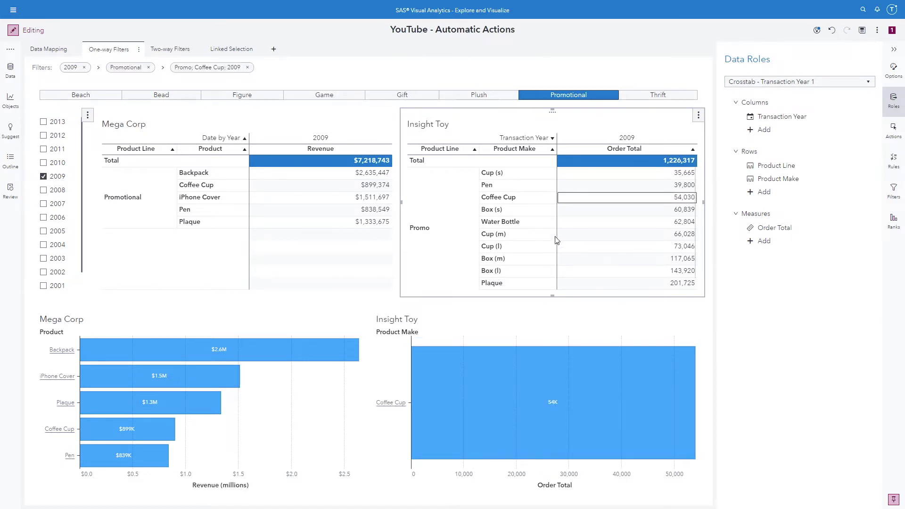
mouse_move(499, 373)
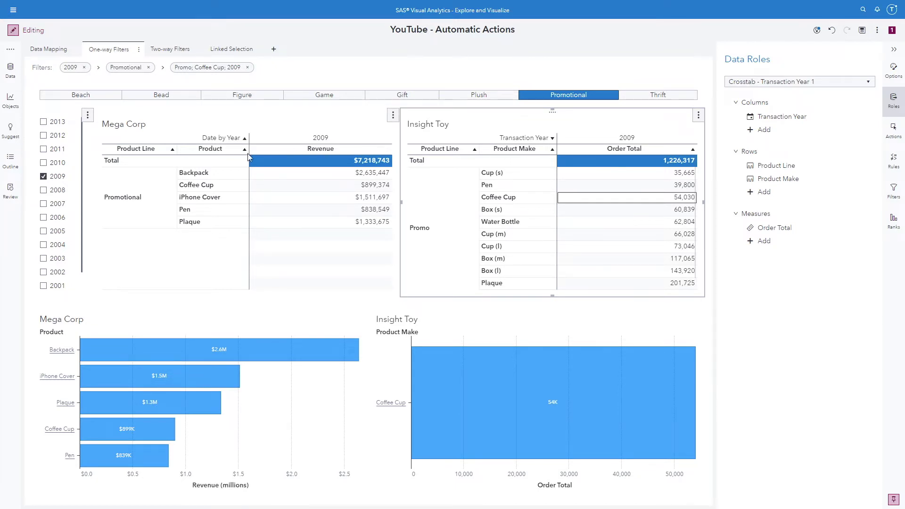
Step: Add a data mapping from Product Make in INSIGHTTOY_R3V6S1_SALES to Product in MEGA_CORP
click(895, 50)
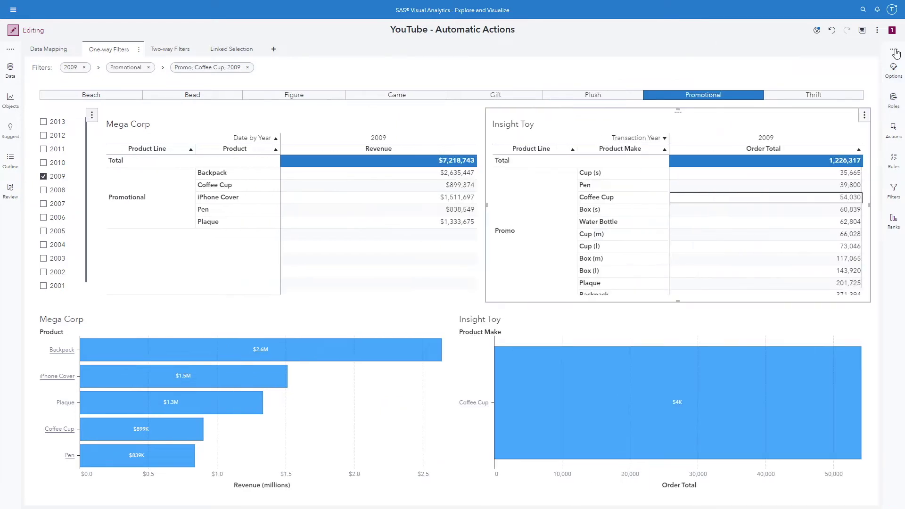
click(15, 81)
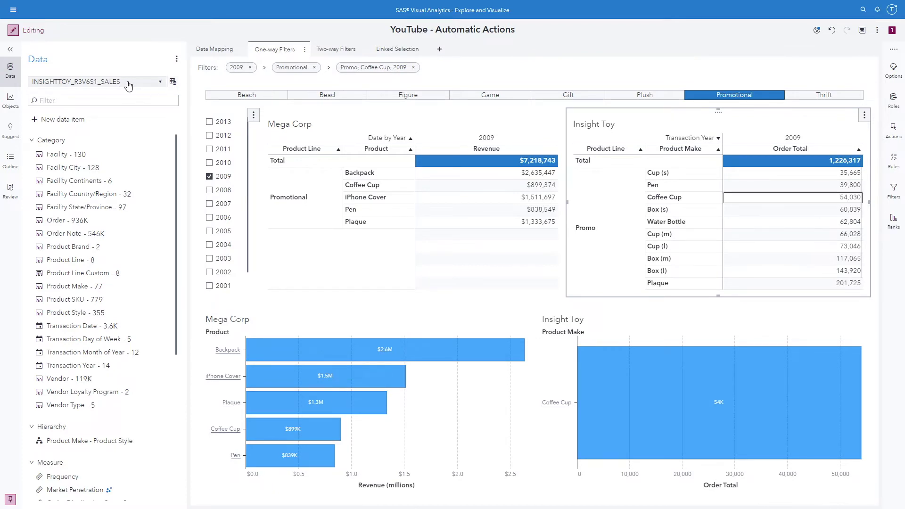
click(173, 83)
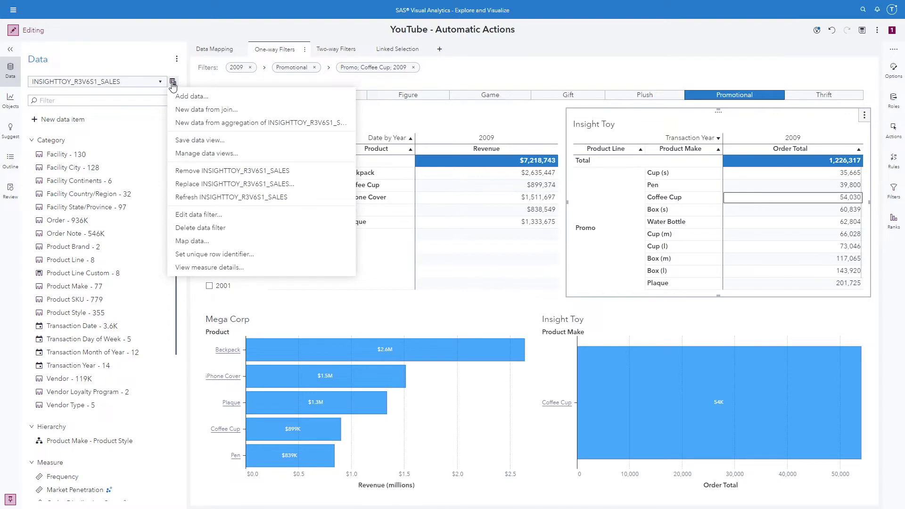
click(199, 245)
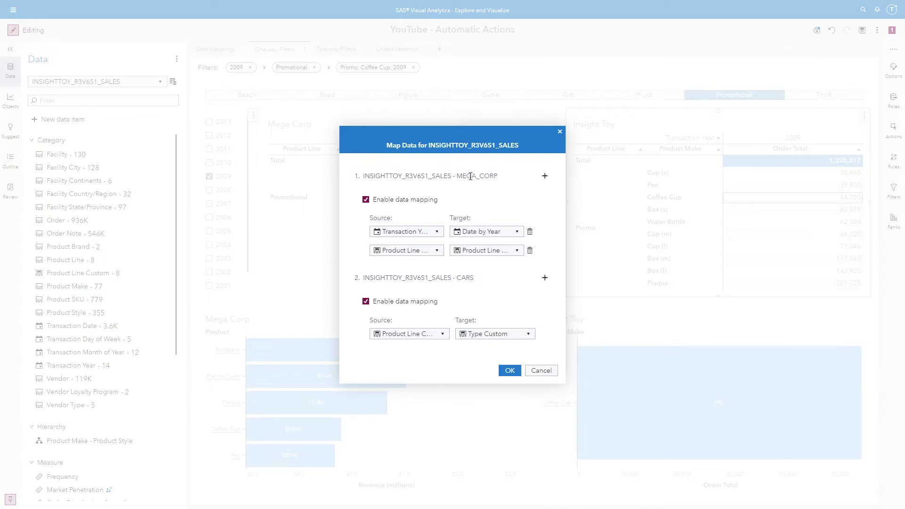
click(545, 176)
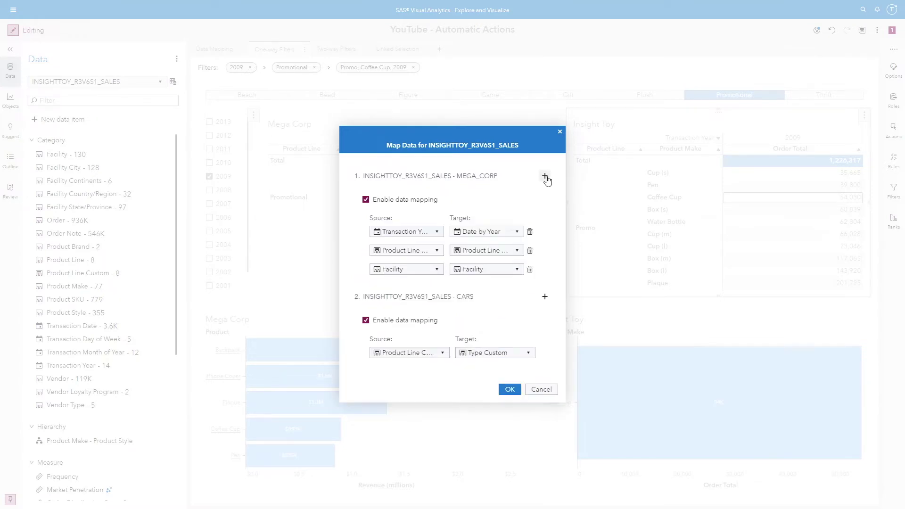
click(436, 271)
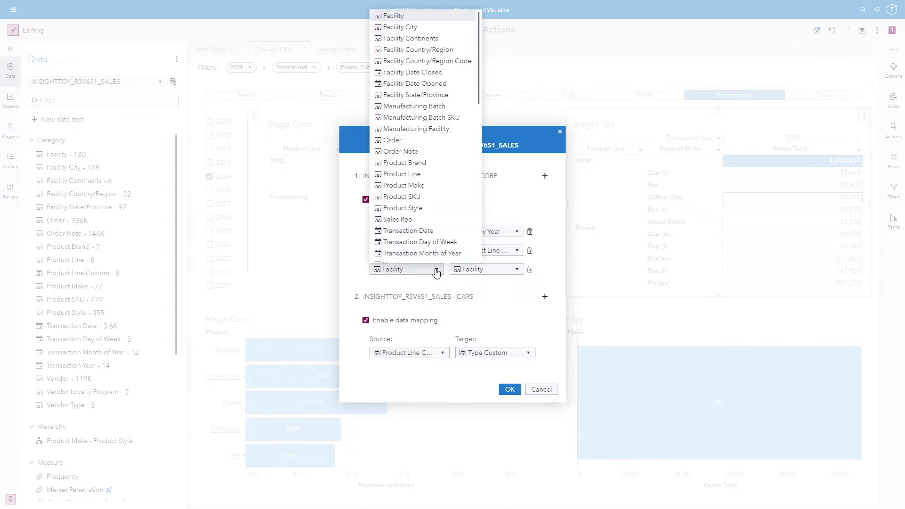
click(417, 187)
click(506, 275)
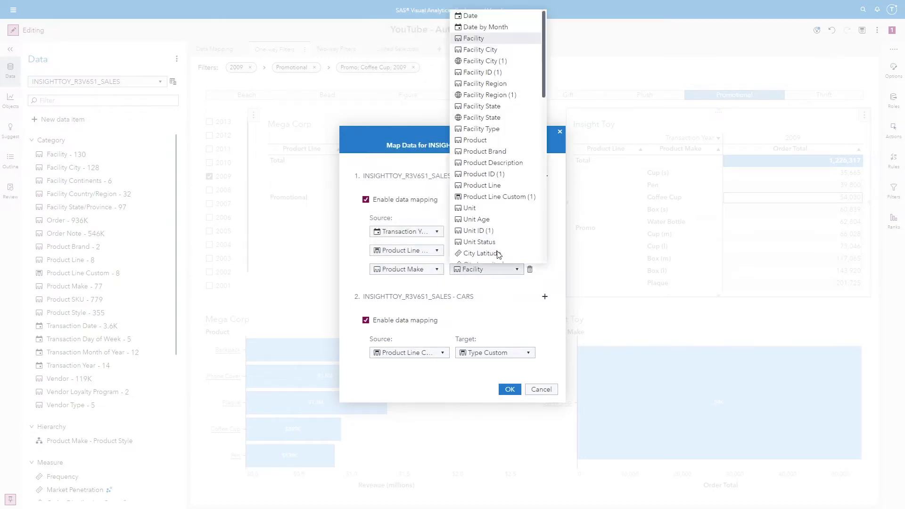
click(481, 141)
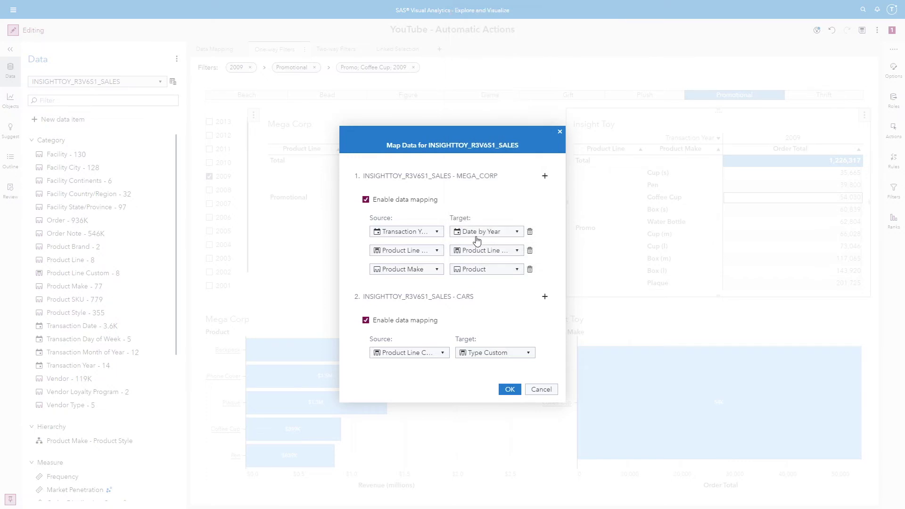
click(508, 390)
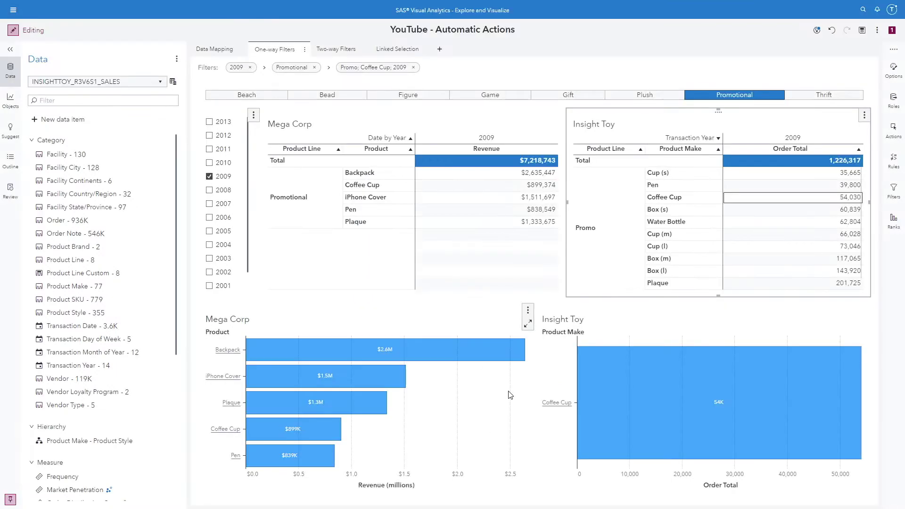
Step: Remove the Promo Coffee Cup 2009 filter and reapply it from the Coffee Cup value in the Insight Toy crosstab
click(414, 67)
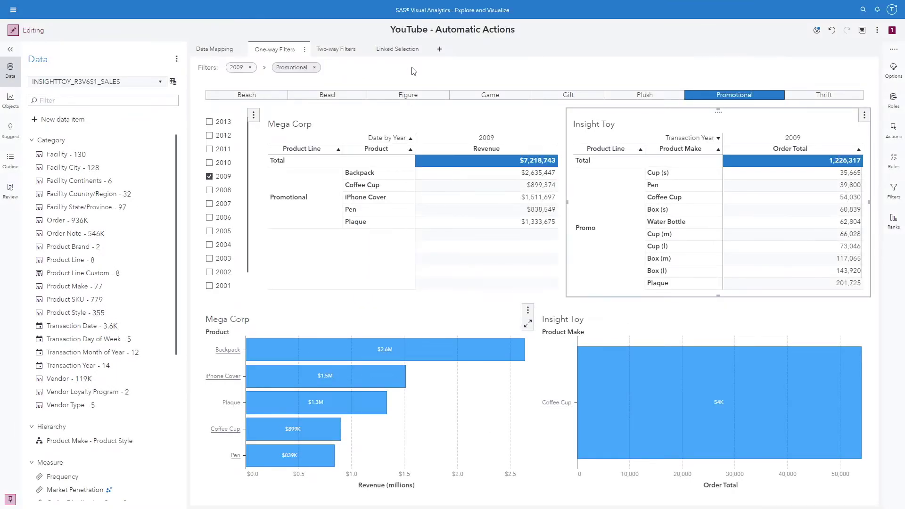
click(10, 49)
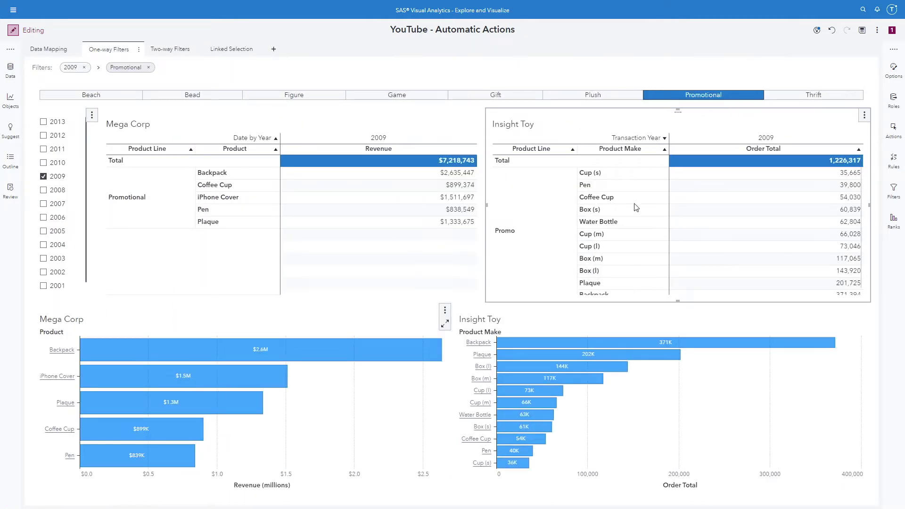
click(678, 200)
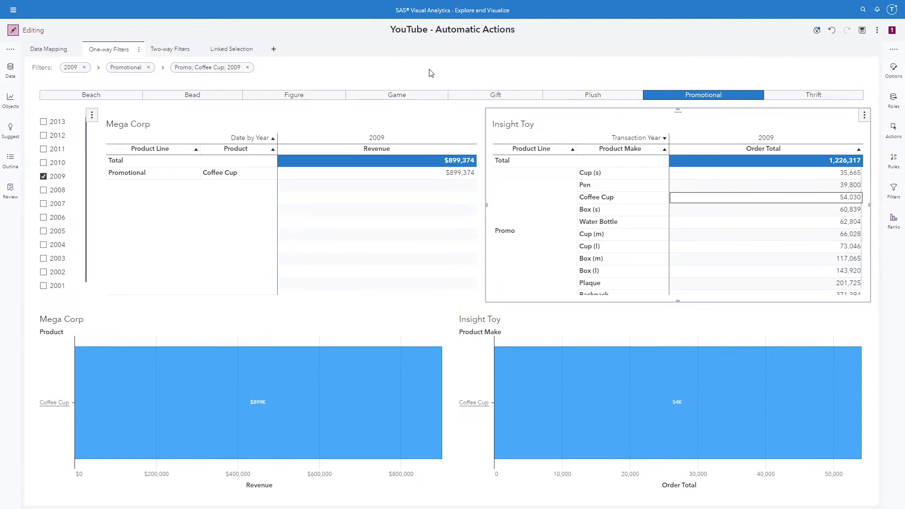
Step: Review the objects and the automatic action type, two-way filters, in the Two-way Filters page's action settings
click(170, 50)
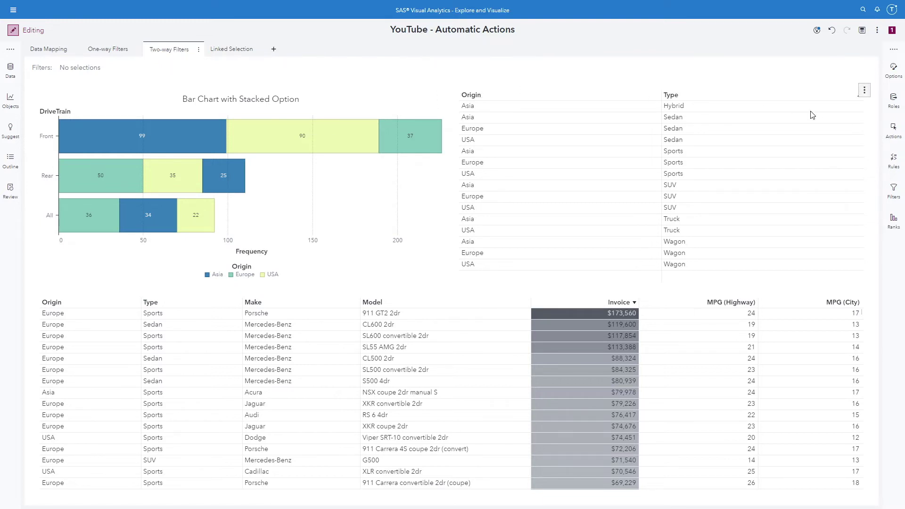
click(893, 134)
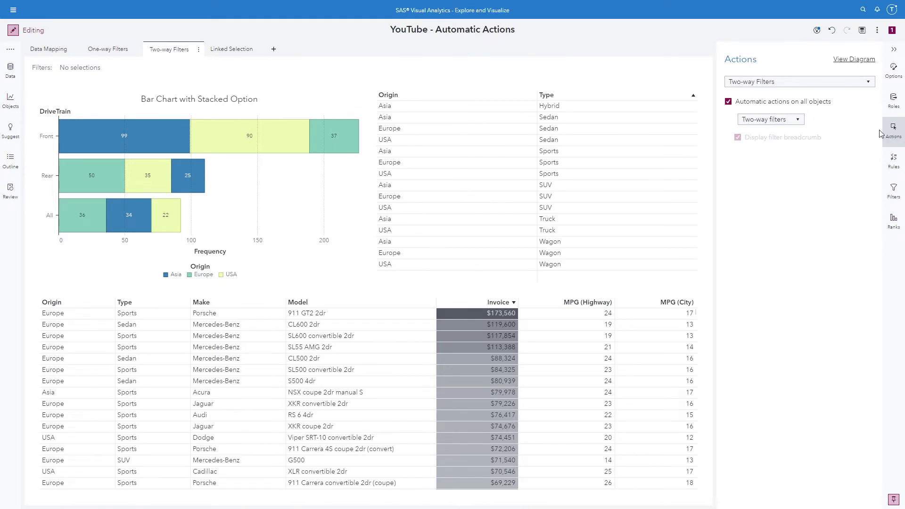
click(776, 84)
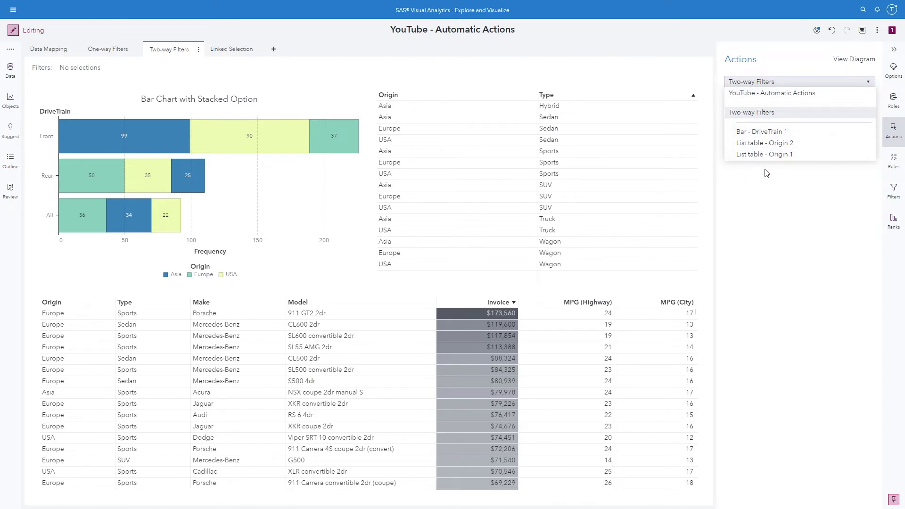
click(767, 198)
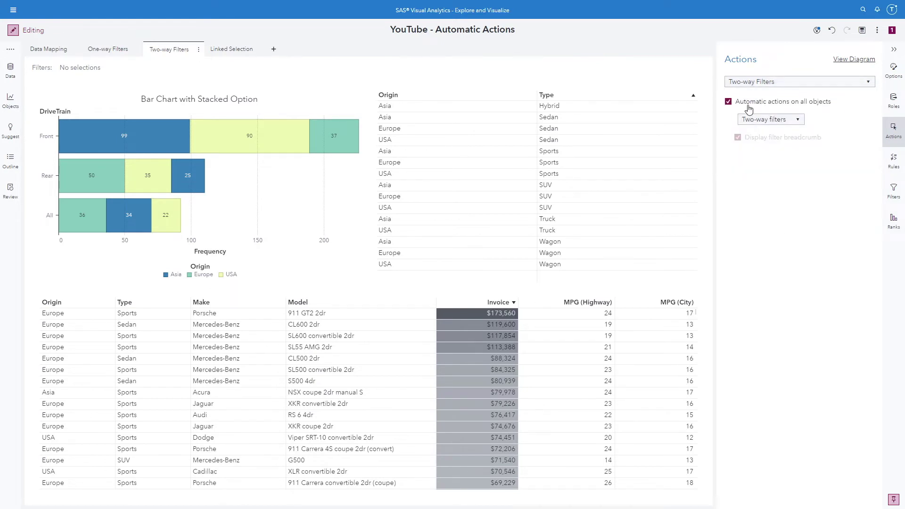
click(801, 122)
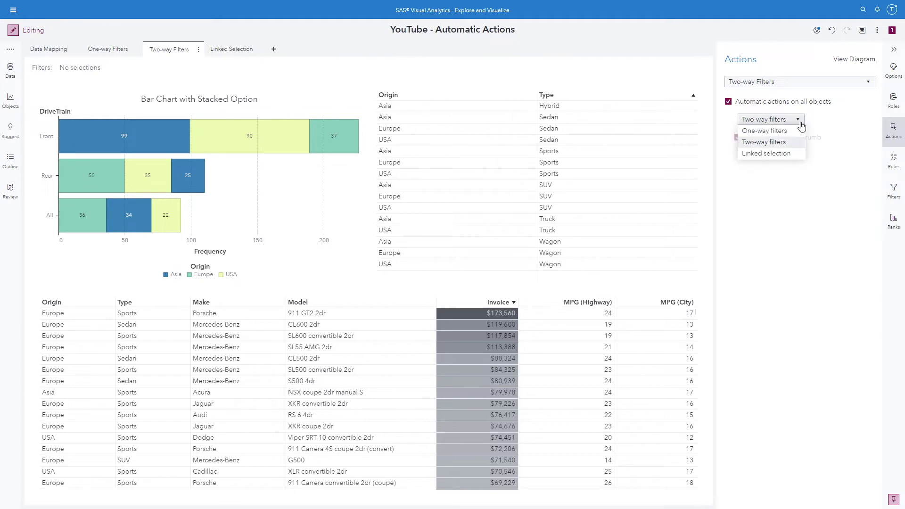
click(799, 144)
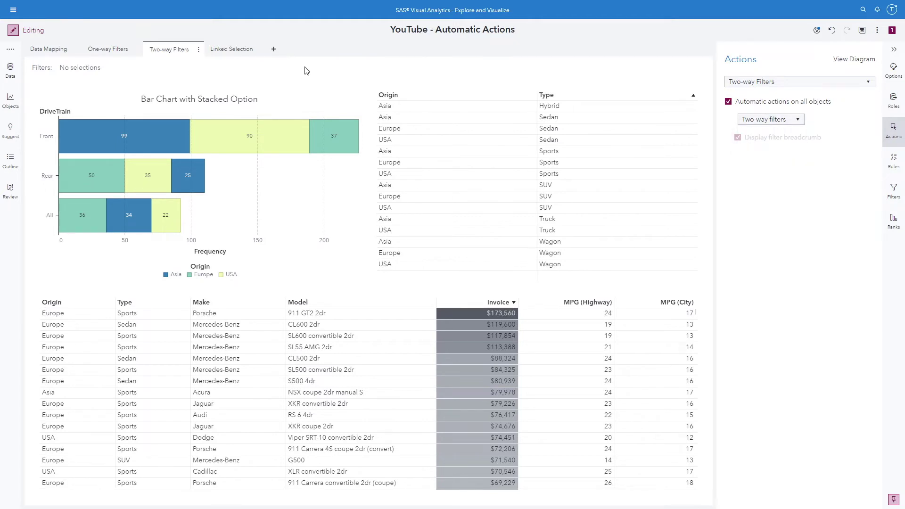
Step: Inspect the stacked bar chart's display rules and its Origin and DriveTrain selections in the filter breadcrumb
click(277, 111)
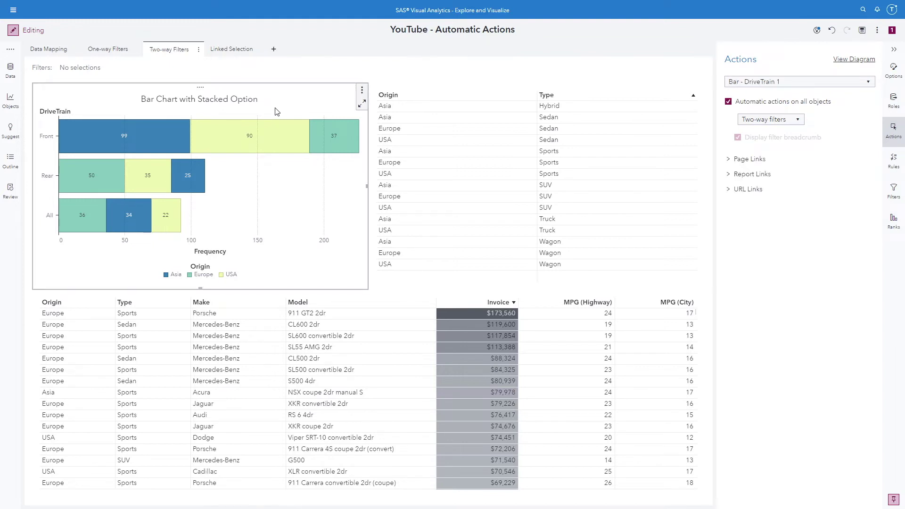
click(894, 161)
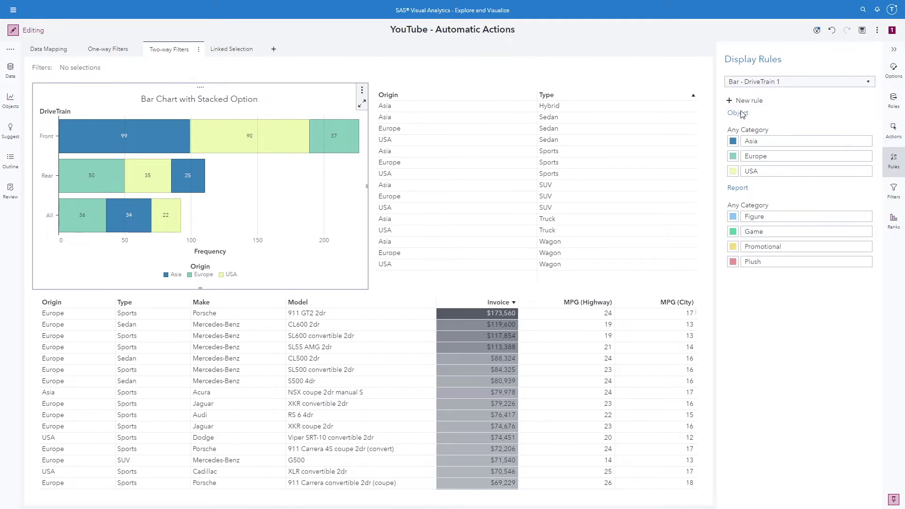
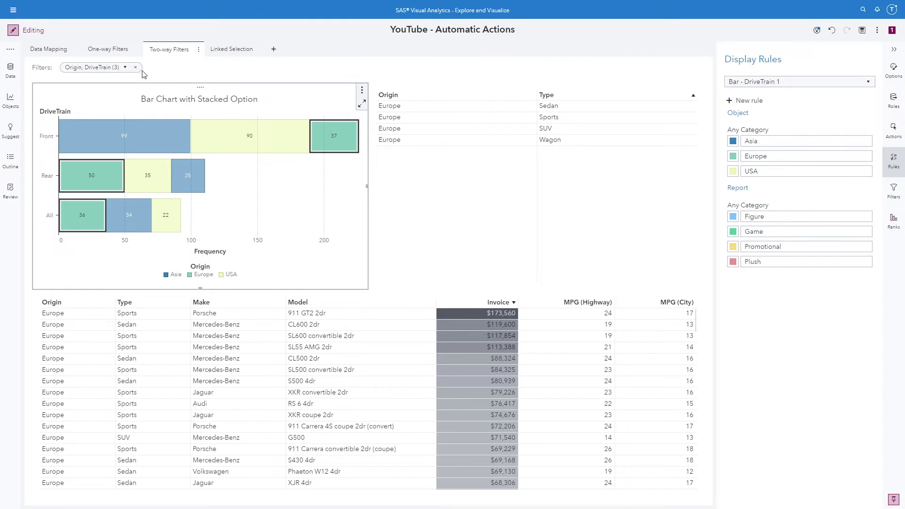
click(125, 69)
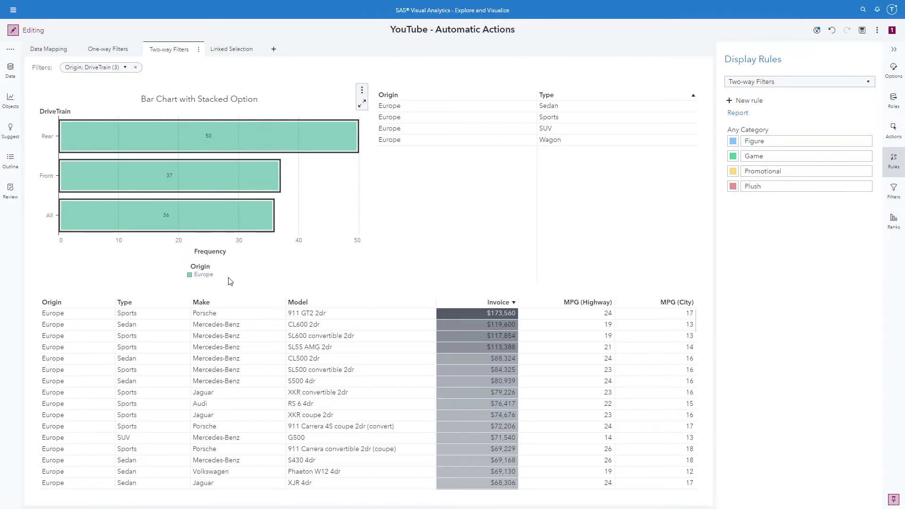
Step: Filter by the Europe Wagon row in the origin and type table, and by the Mercedes-Benz C240 in the detail table
click(560, 142)
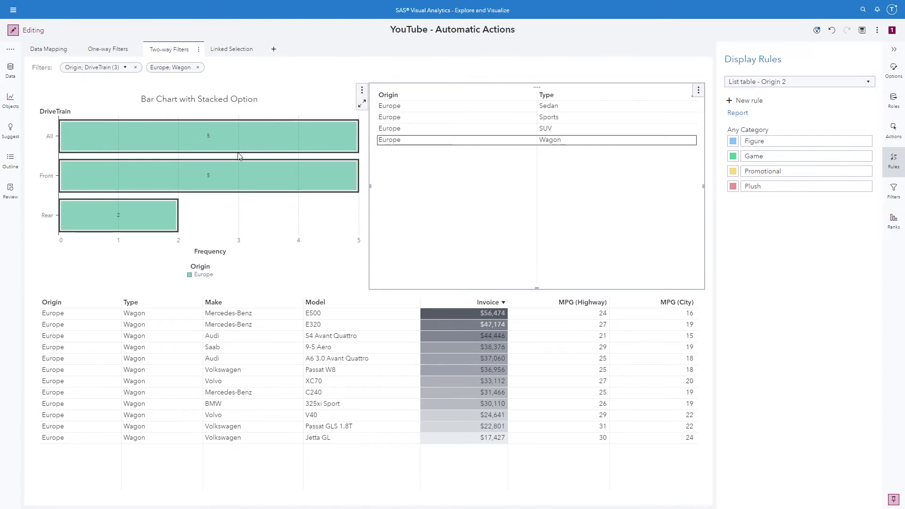
click(198, 67)
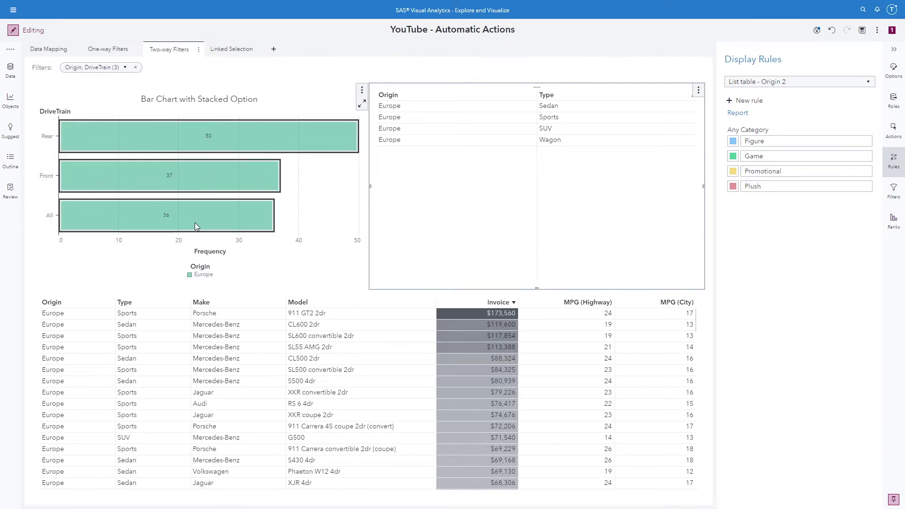
click(493, 143)
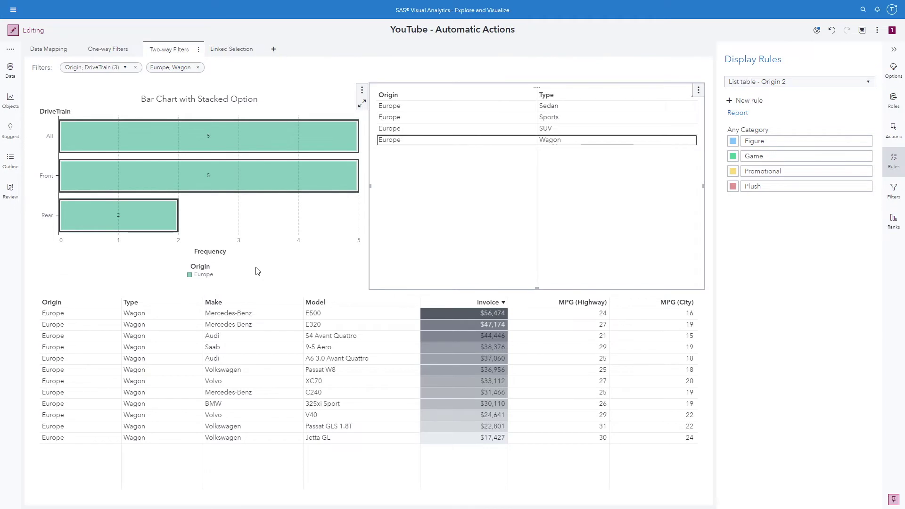
click(249, 395)
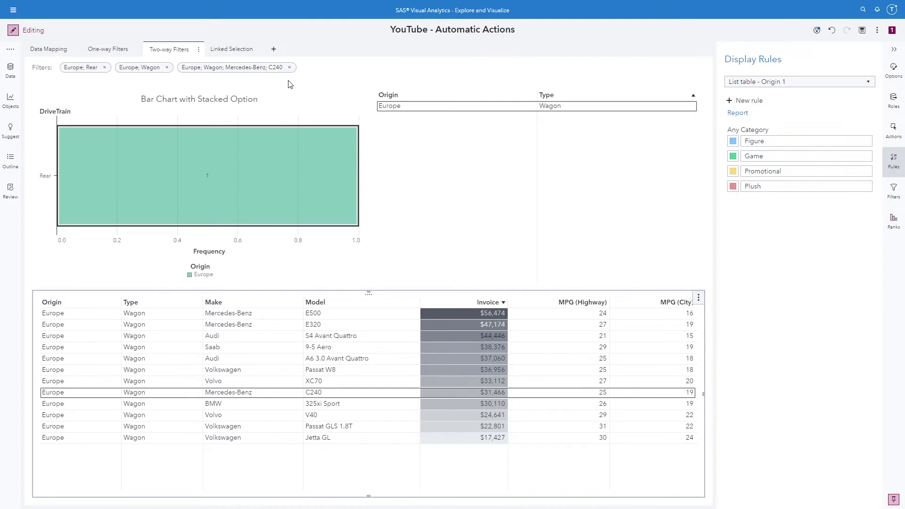
Step: Clear all filters from the page's breadcrumb, starting with the Mercedes-Benz C240 and ending with the Origin and DriveTrain selections
click(289, 67)
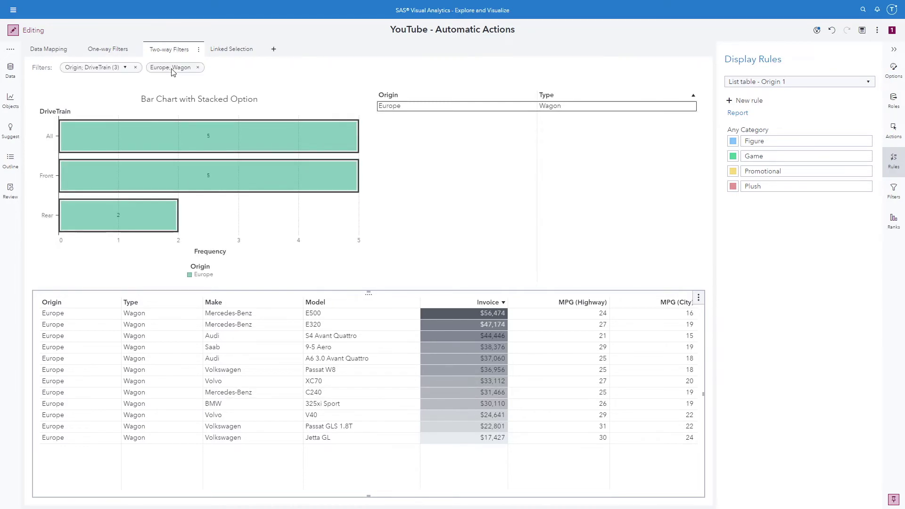
click(198, 68)
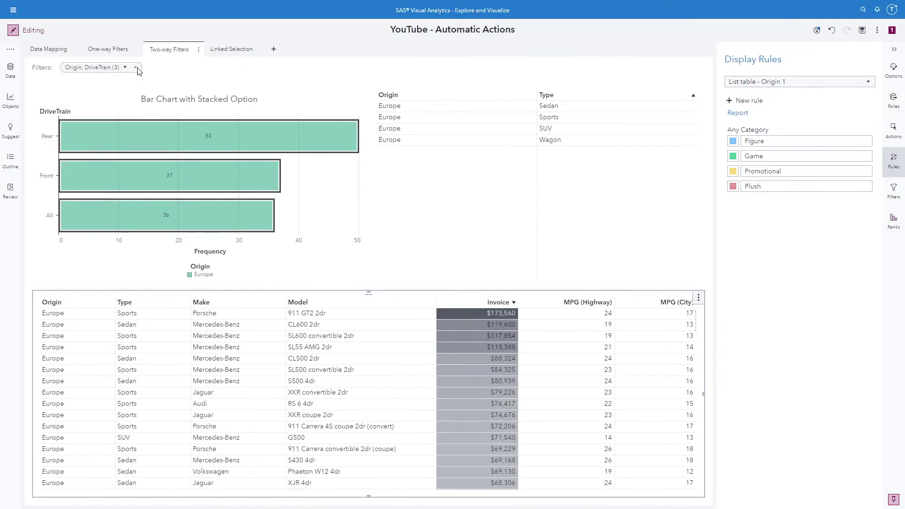
click(136, 68)
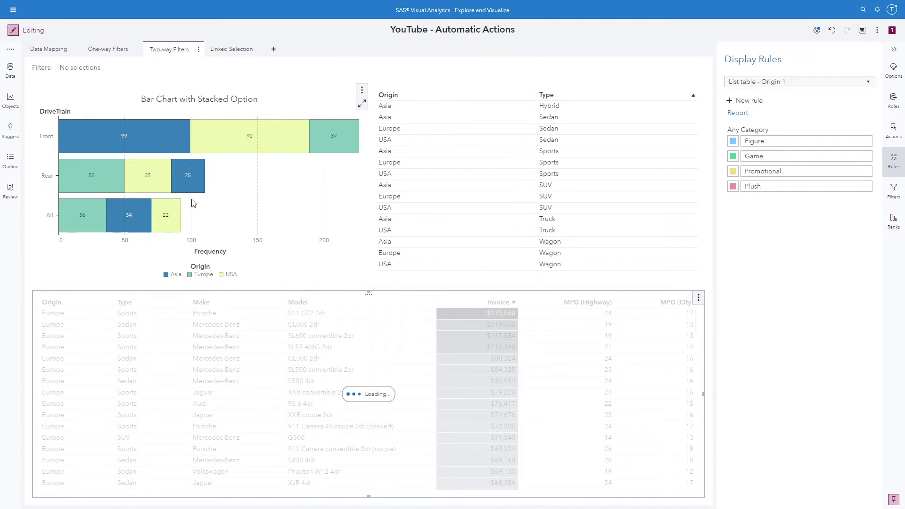
Step: Filter the page to the Rear drive train bars and to the Asia, Europe and USA Sports rows in the type table
drag(191, 198, 111, 173)
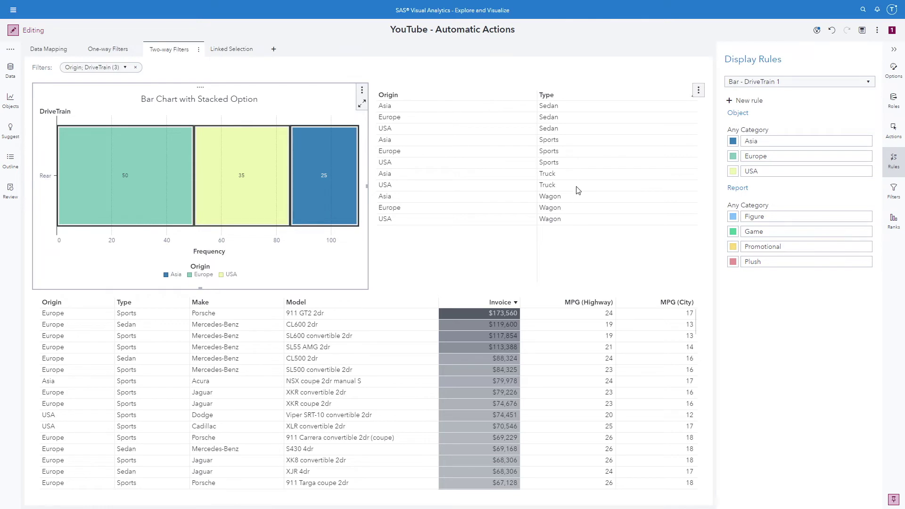
click(560, 141)
ctrl+click(559, 152)
ctrl+click(557, 163)
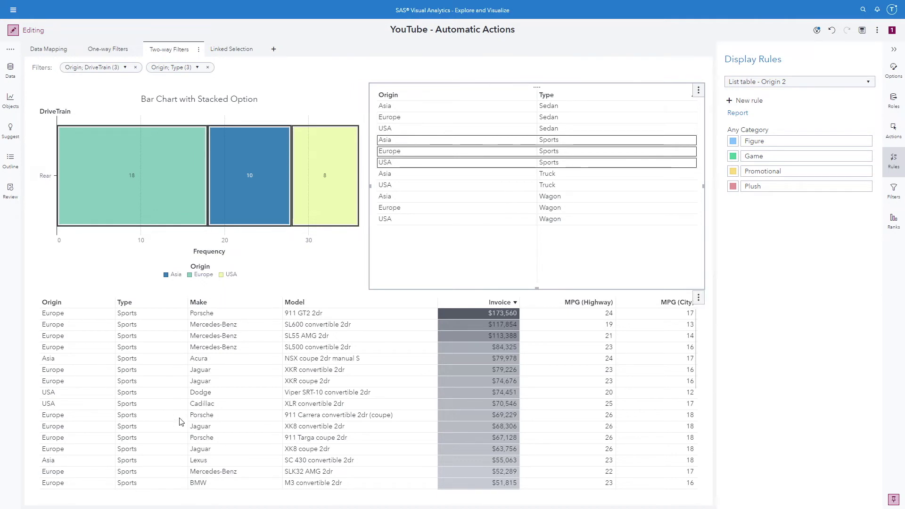
Step: Browse the filtered car detail table and sort it by MPG (Highway) in descending order
scroll(174, 416, down, 3)
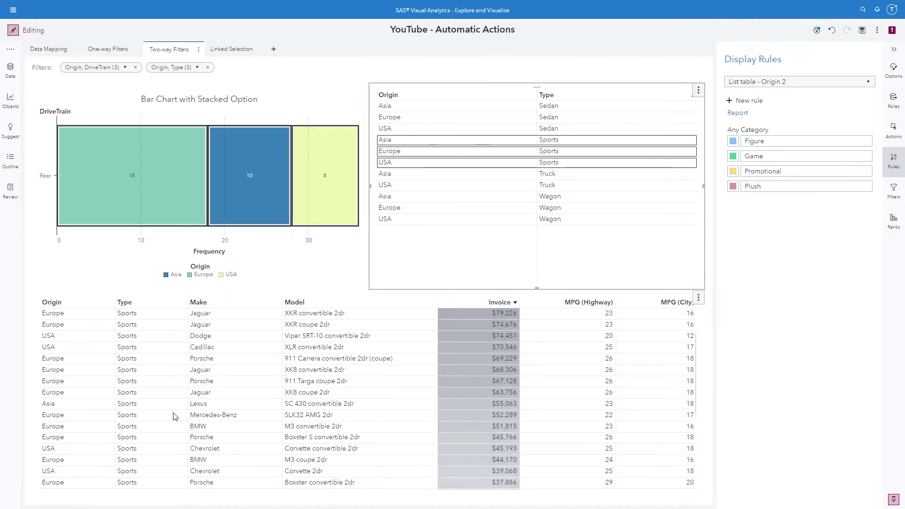
scroll(175, 417, up, 3)
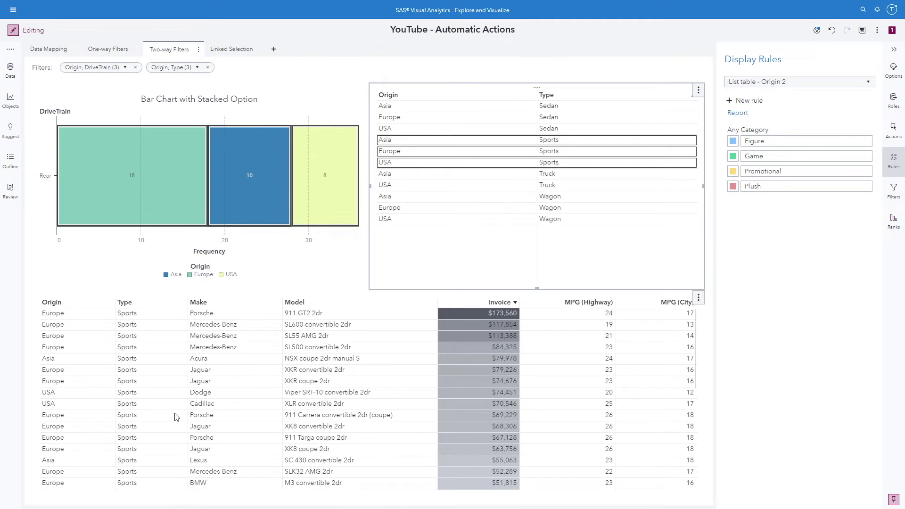
click(174, 416)
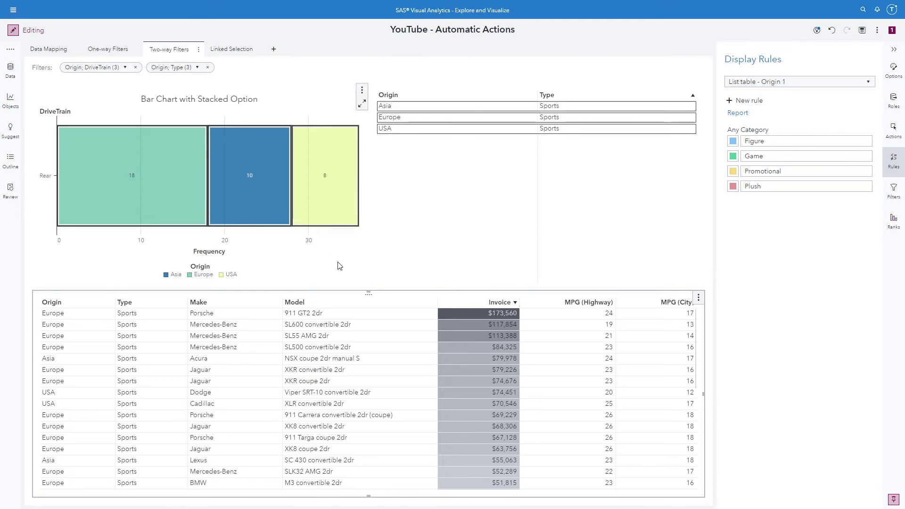
click(596, 304)
click(595, 304)
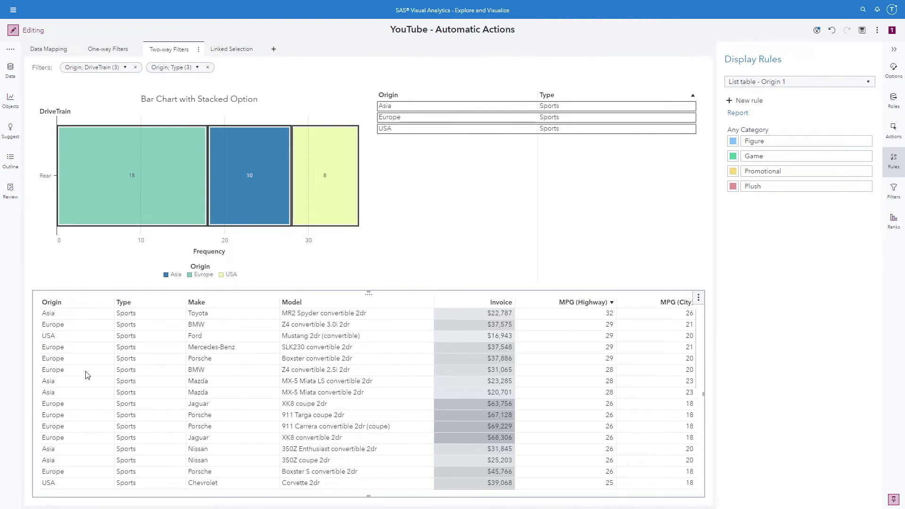
Step: Filter the page by the five sports cars with the highest MPG (Highway) in the detail table, from the Toyota MR2 Spyder to the Porsche Boxster
click(597, 315)
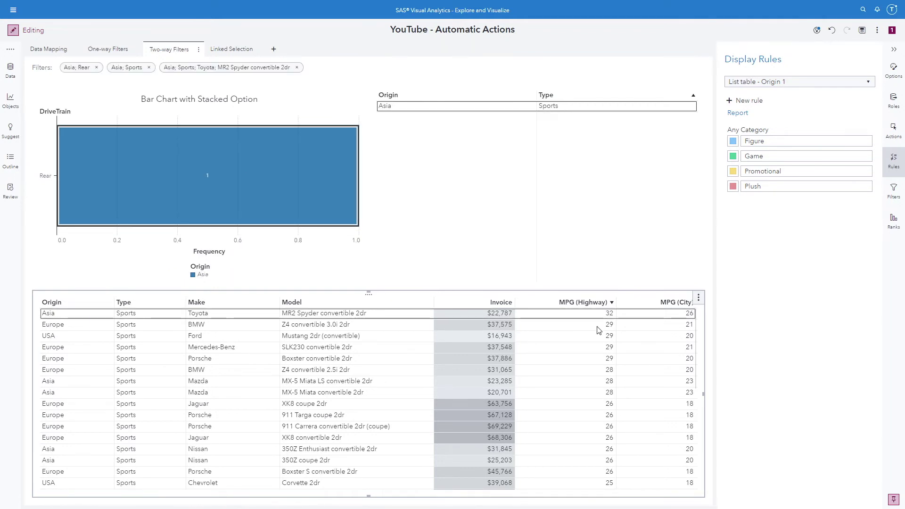
shift+click(598, 331)
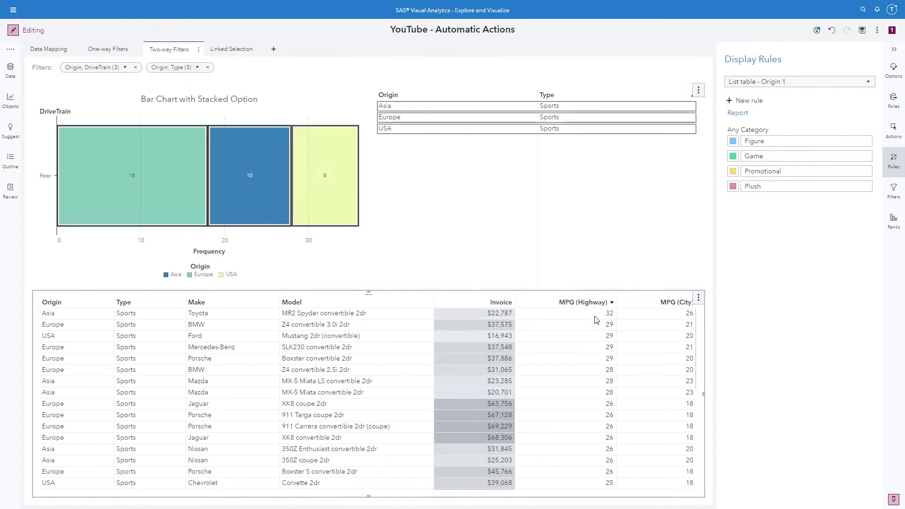
shift+click(598, 355)
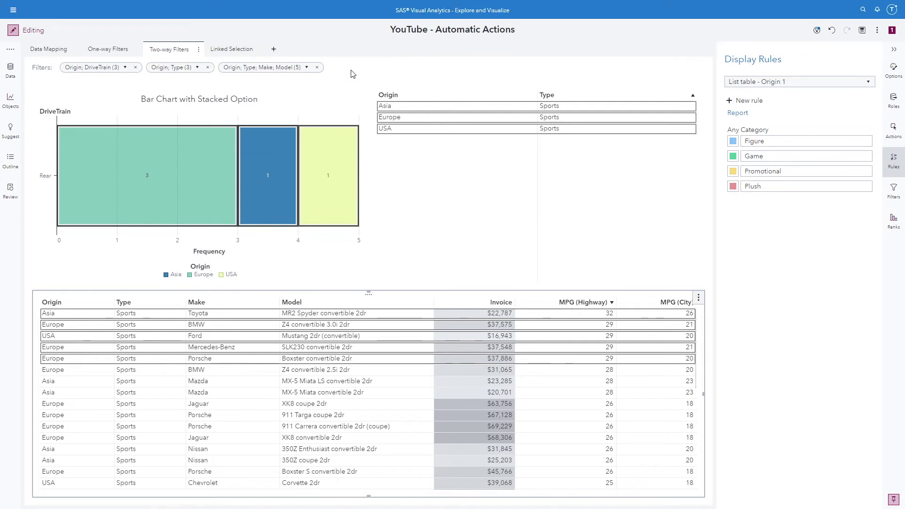
Step: Open the Linked Selection page and review its automatic action setting and the available action types for all objects
click(231, 57)
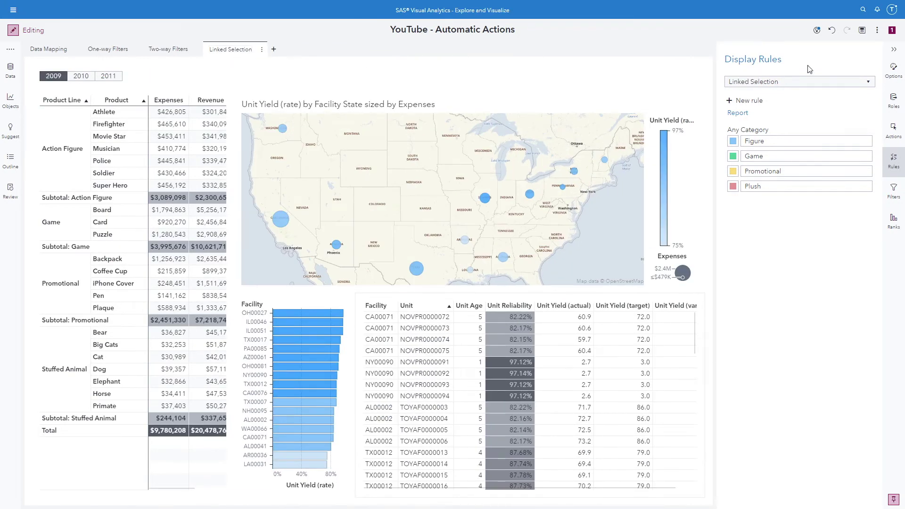
click(895, 49)
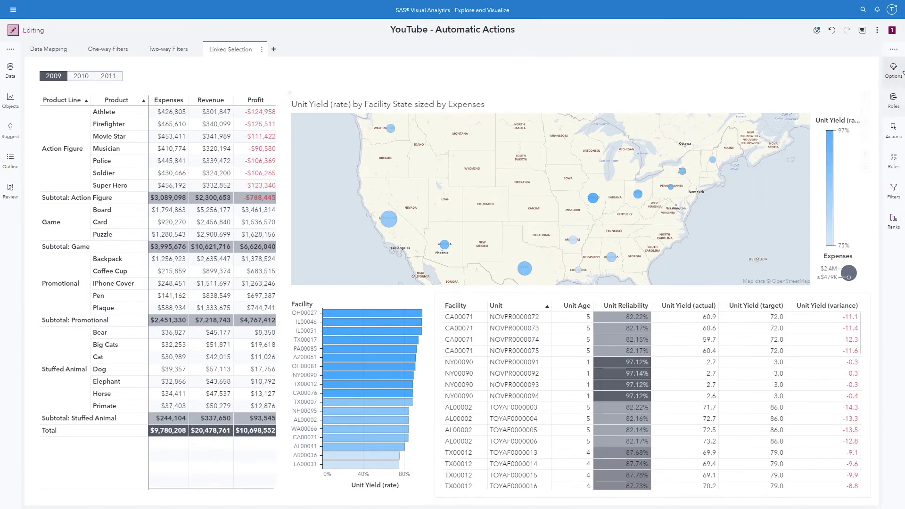
click(894, 131)
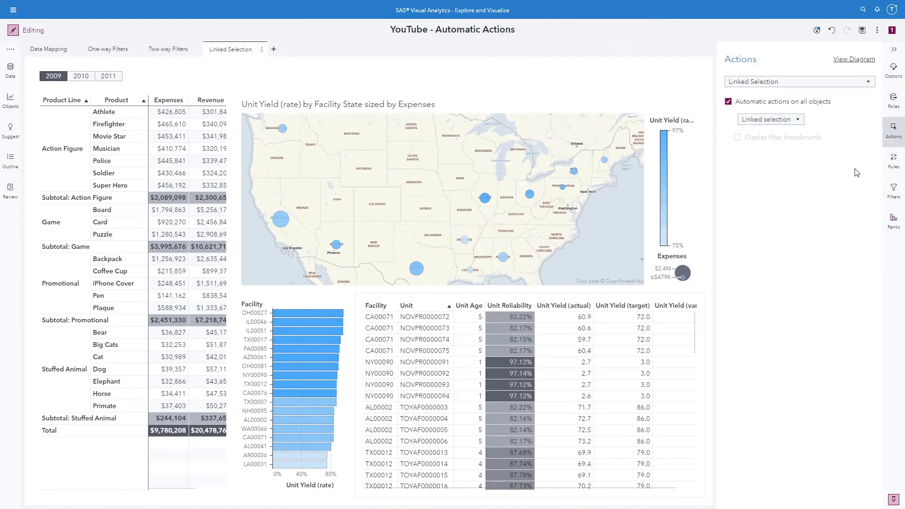
click(766, 83)
click(766, 83)
click(800, 121)
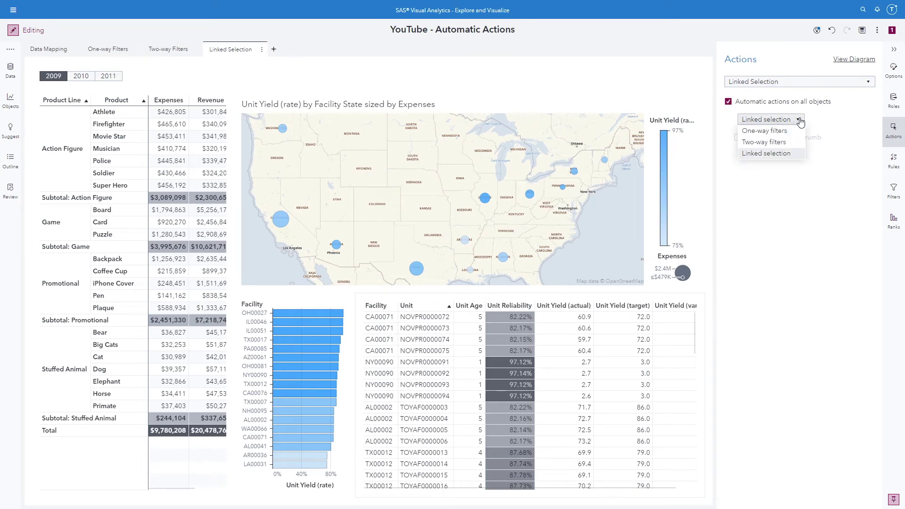
click(850, 127)
click(893, 49)
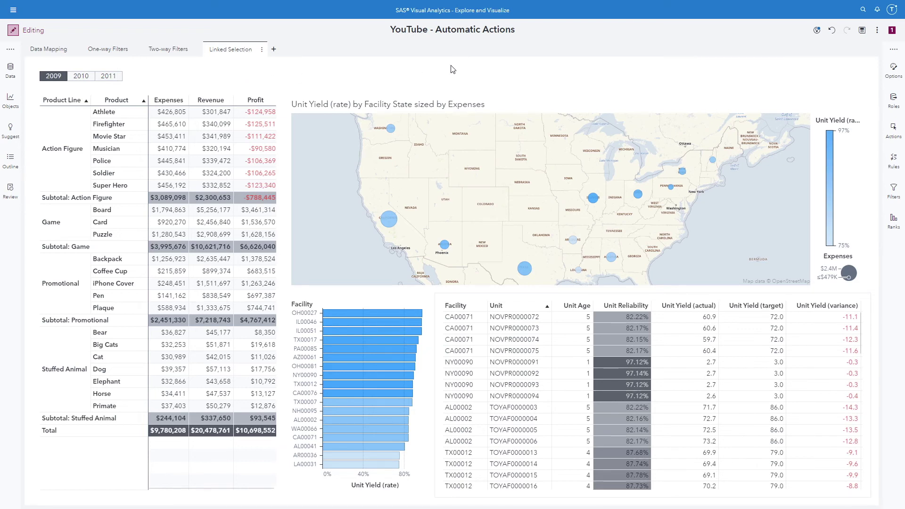
Step: Select the Louisiana bubble on the map, sort the unit table by Facility to find the LA00031 rows, and clear the selection
click(580, 271)
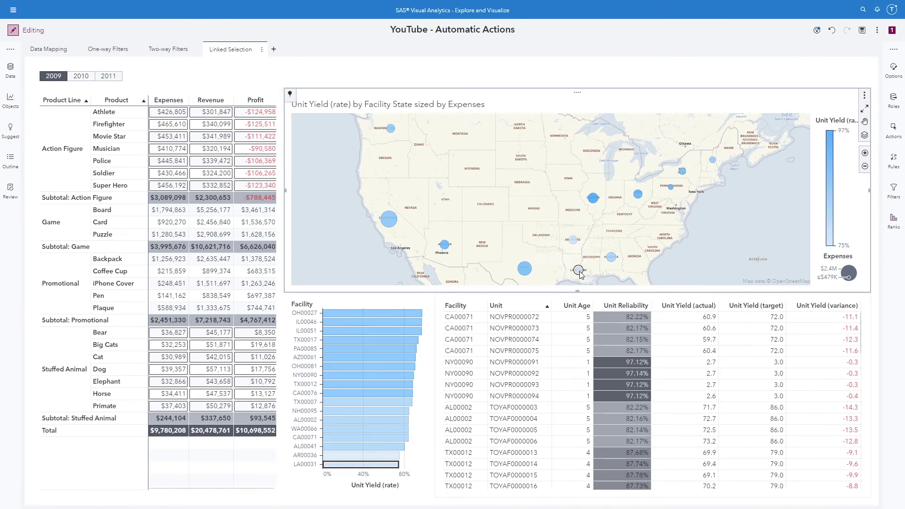
mouse_move(580, 275)
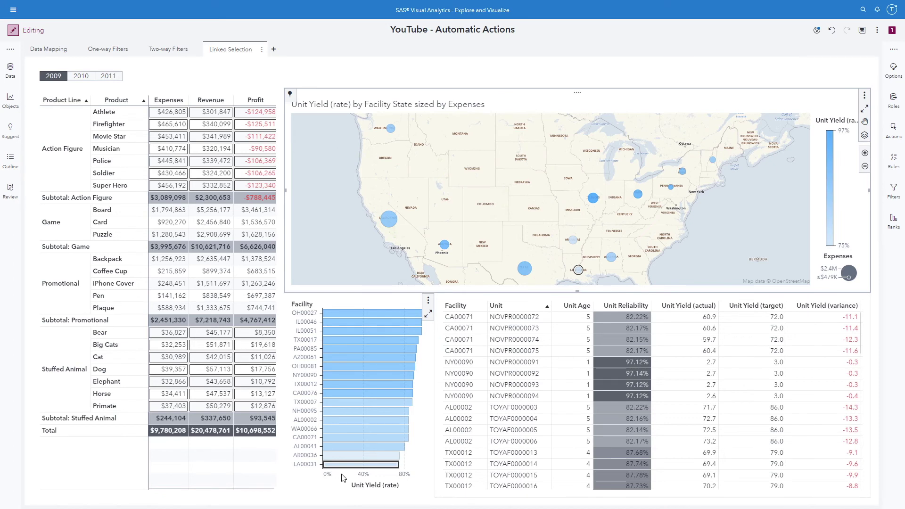
scroll(515, 386, down, 3)
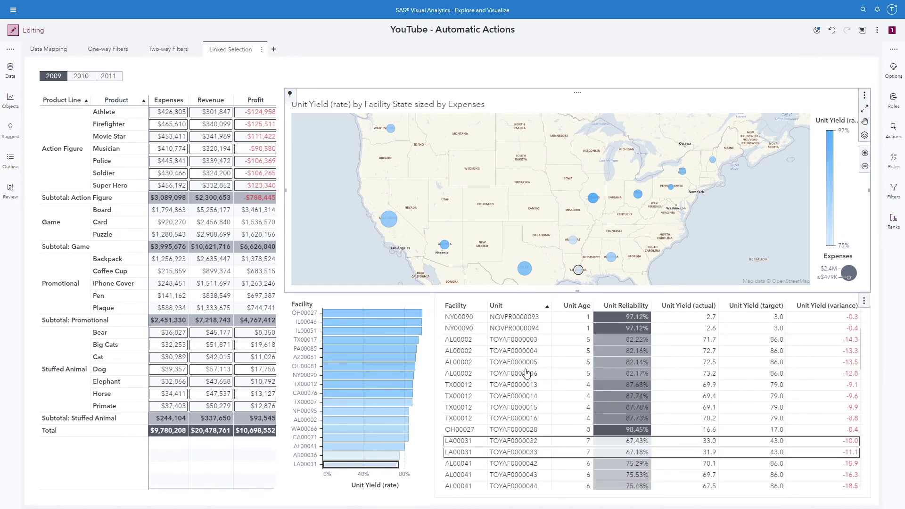
click(475, 310)
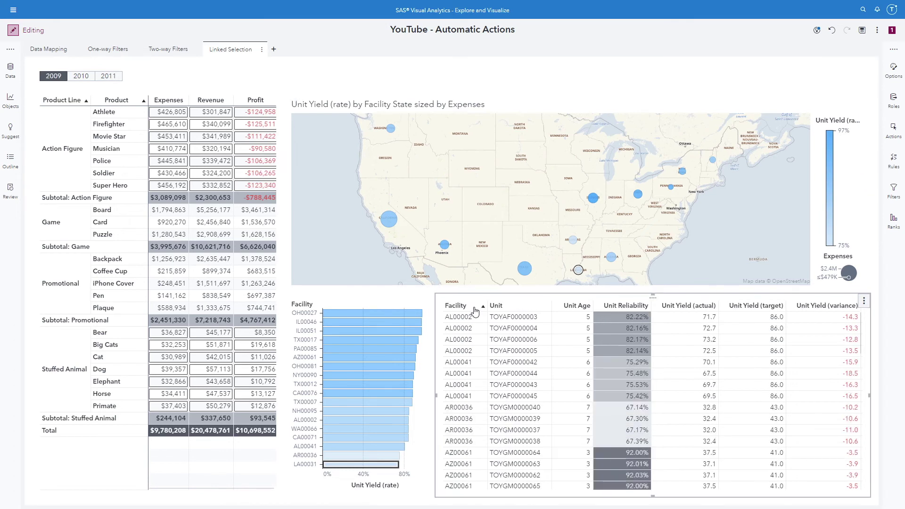
scroll(525, 363, down, 3)
scroll(525, 363, down, 5)
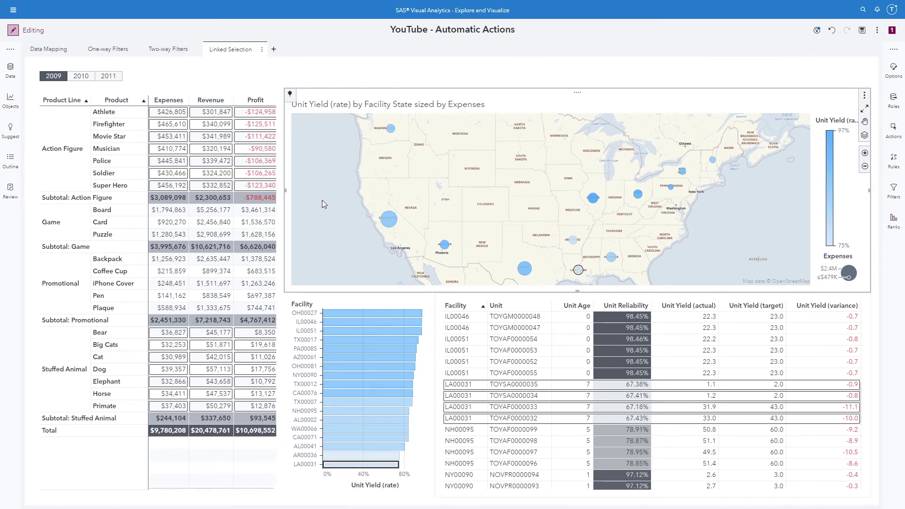
click(578, 270)
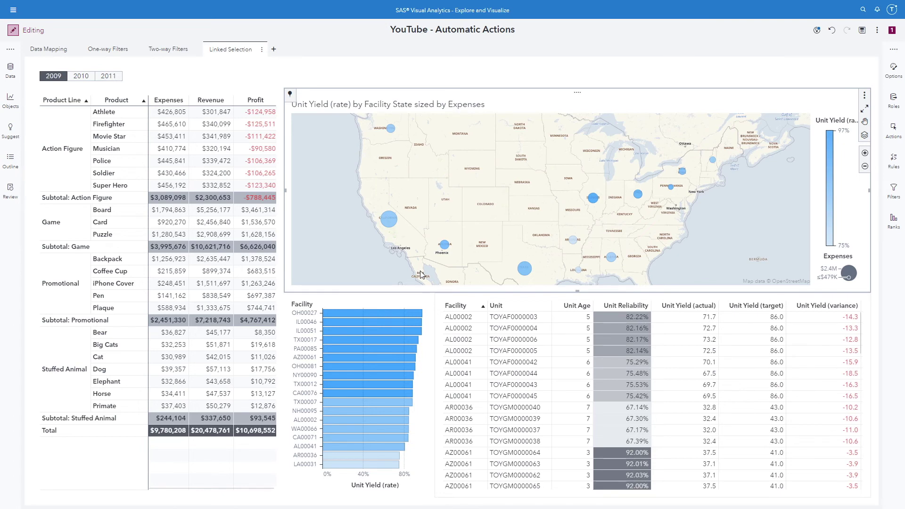
Step: Select the Action Figure subtotal in the product crosstab and sort the unit table by Unit to inspect the linked rows
click(174, 197)
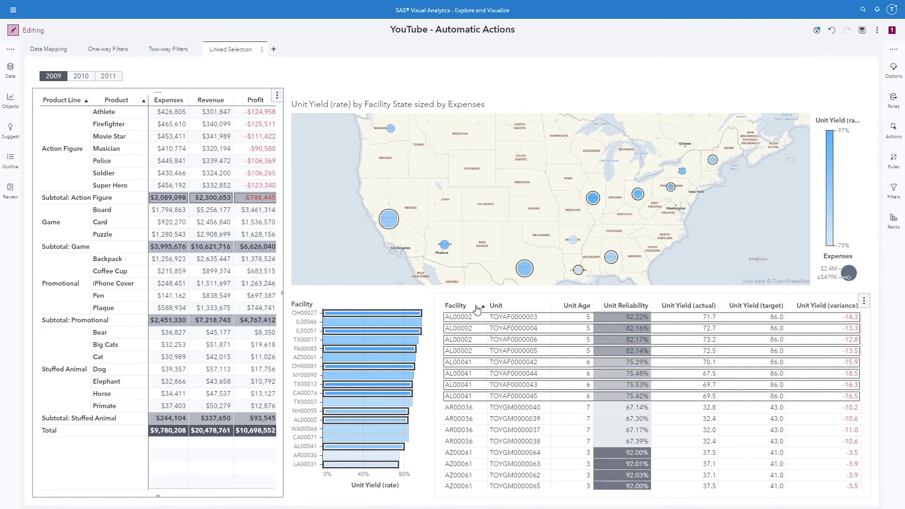
click(538, 309)
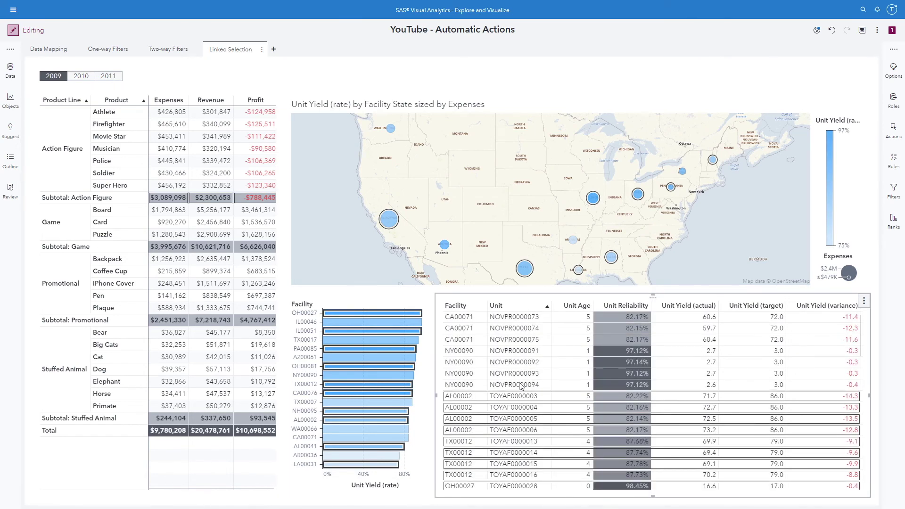
scroll(520, 386, down, 2)
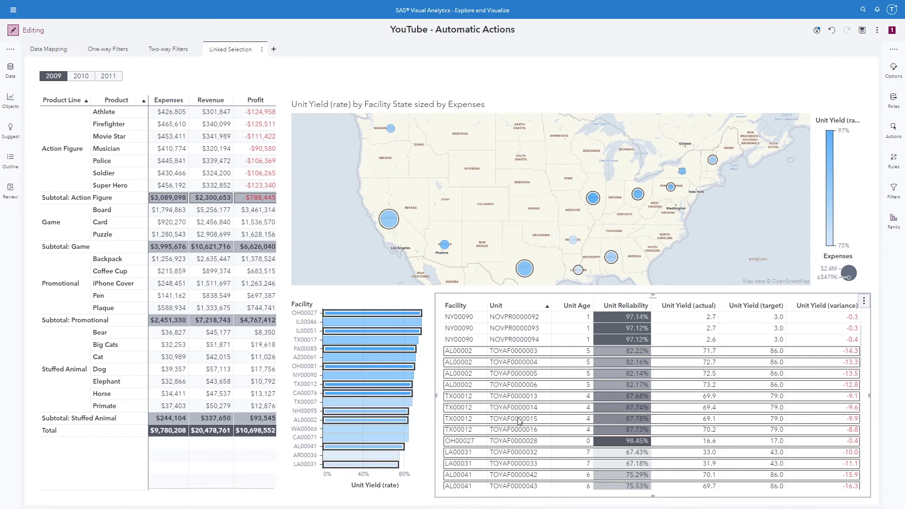
scroll(518, 406, down, 5)
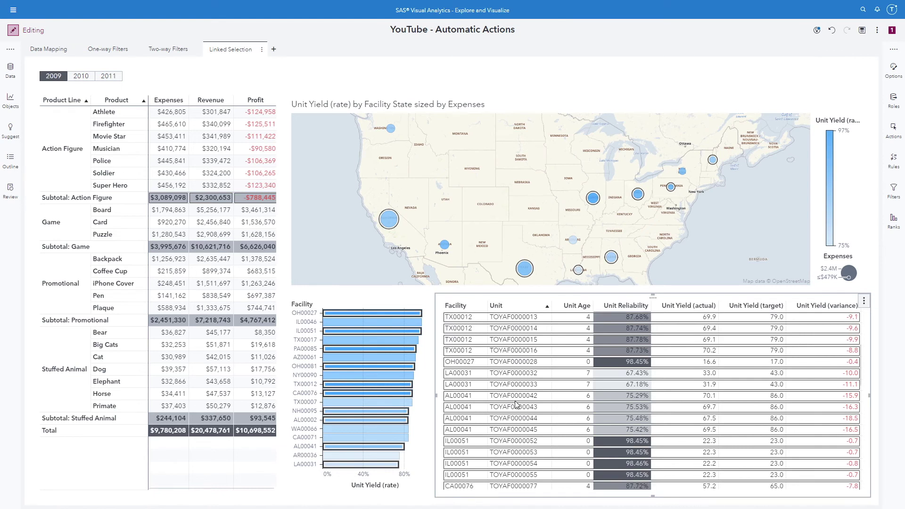
scroll(517, 405, down, 1)
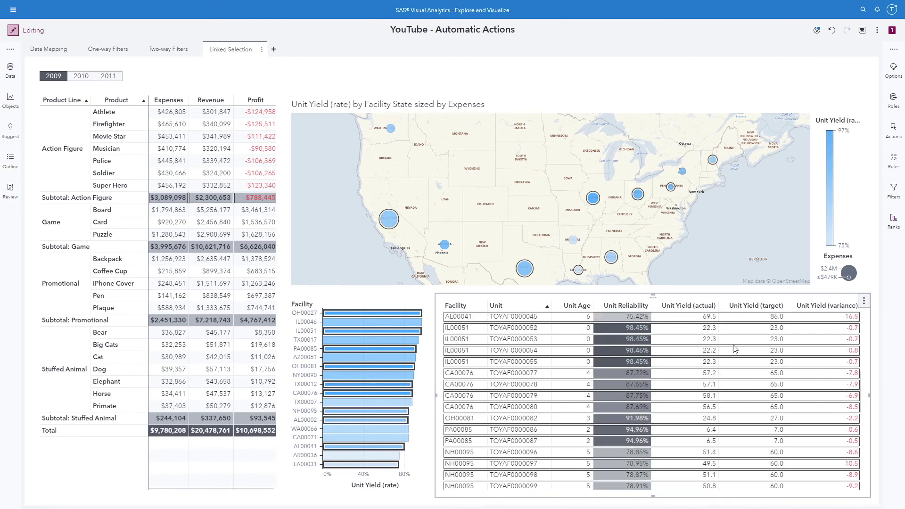
Step: Maximize the unit list table to examine its linked rows, and restore it to the page layout
click(865, 302)
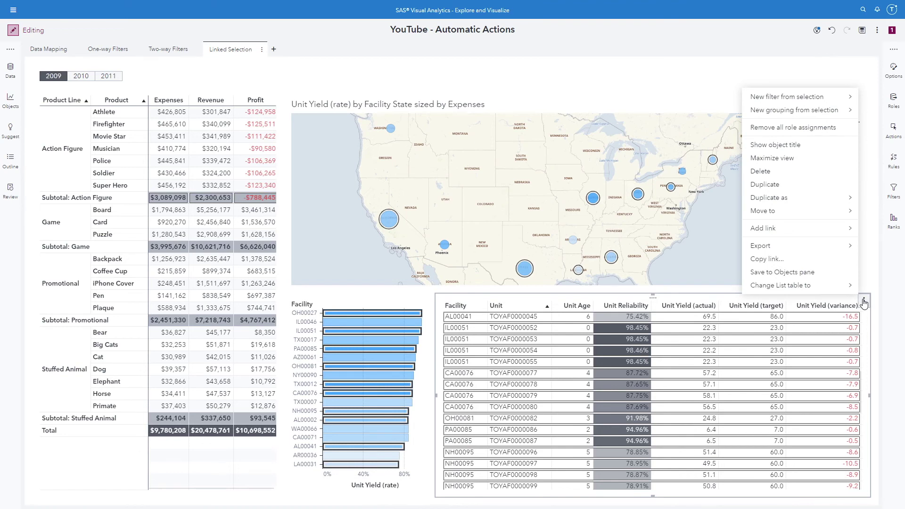
click(786, 158)
scroll(273, 328, up, 6)
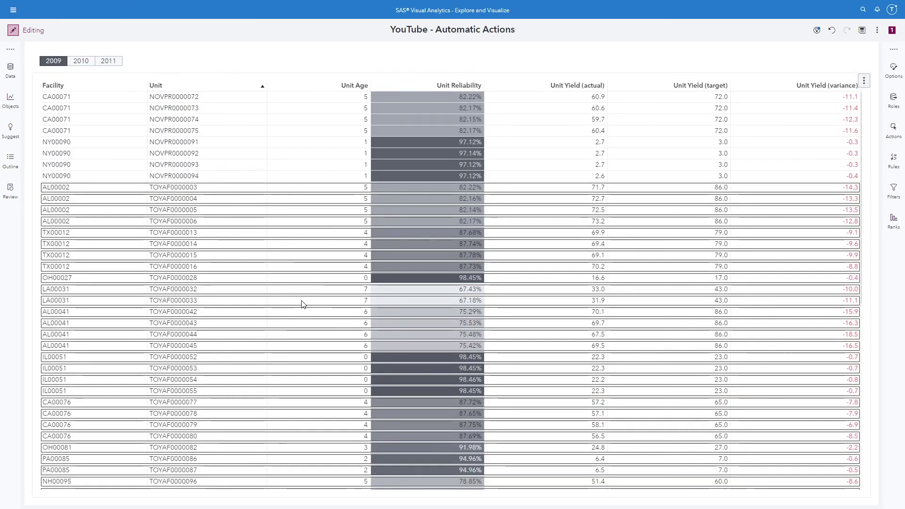
scroll(303, 303, up, 3)
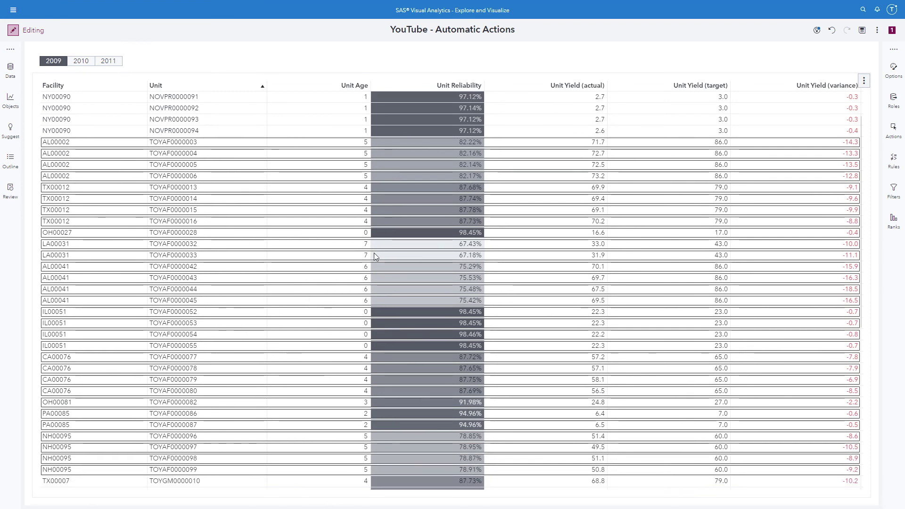
click(864, 84)
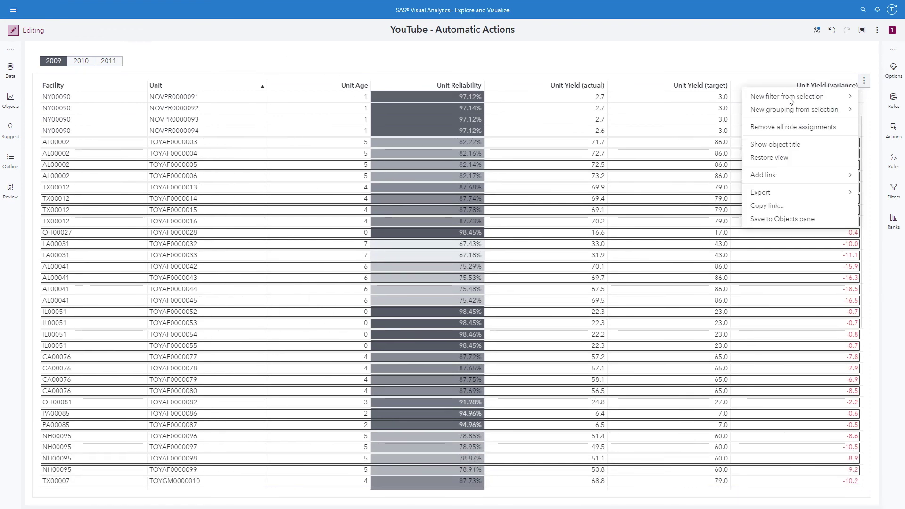
click(783, 157)
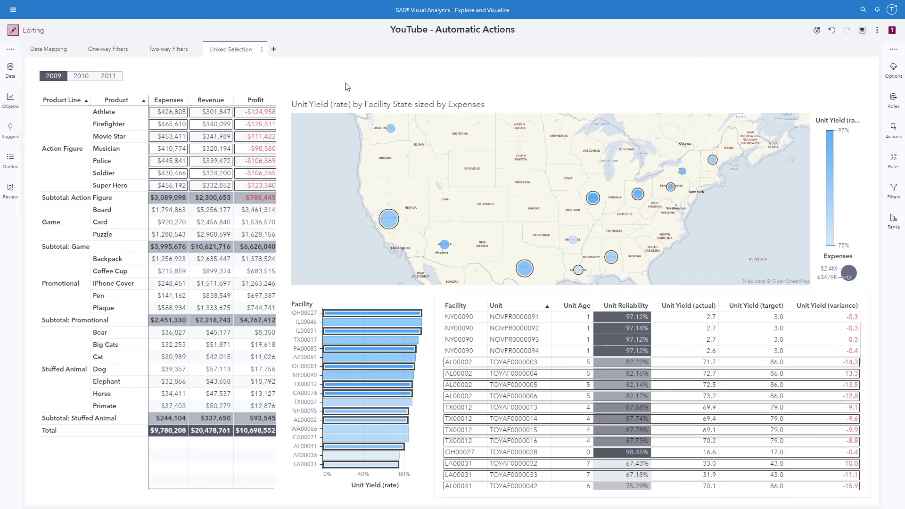
Step: Replace the facility bar chart's selection with the LA00031 and AR00036 bars, and check the matching map bubbles
click(332, 483)
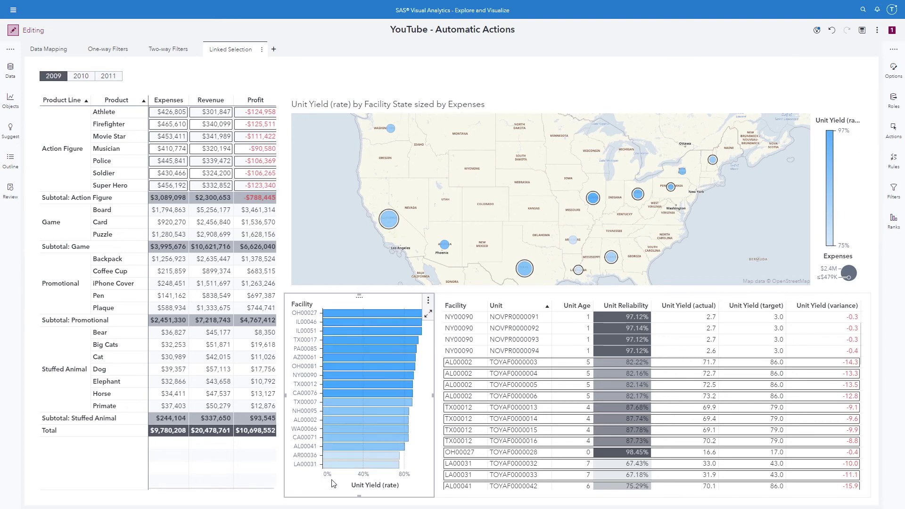
click(332, 464)
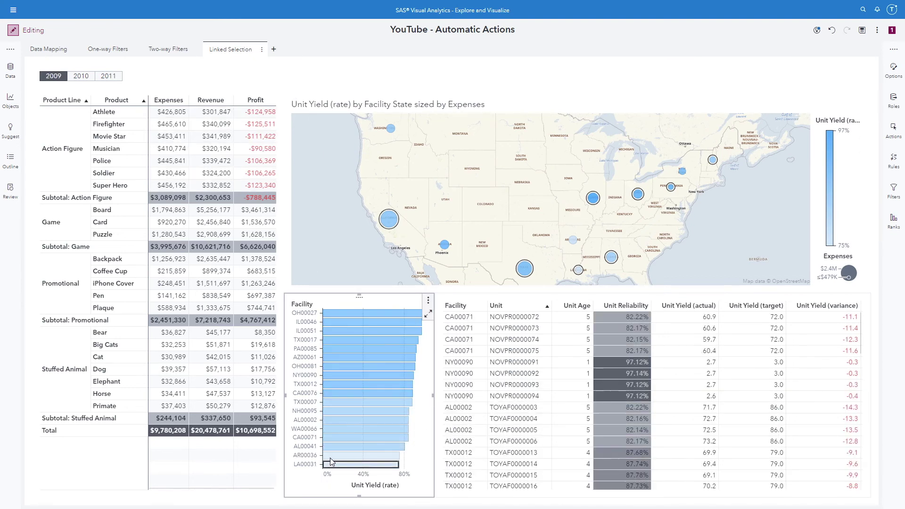
ctrl+click(331, 456)
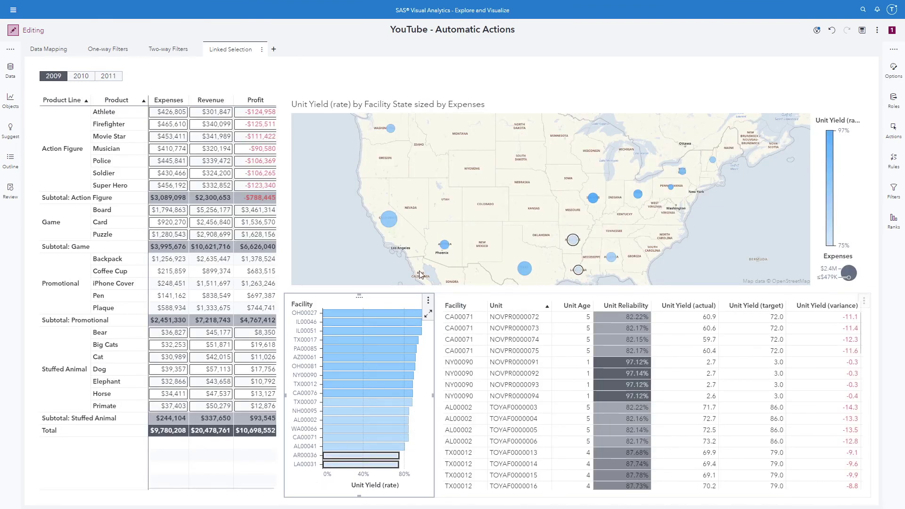
mouse_move(357, 400)
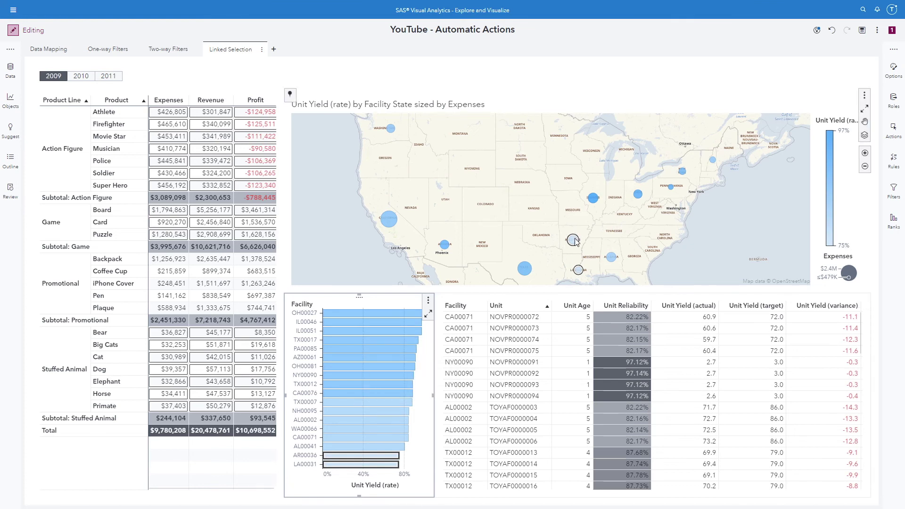
mouse_move(579, 269)
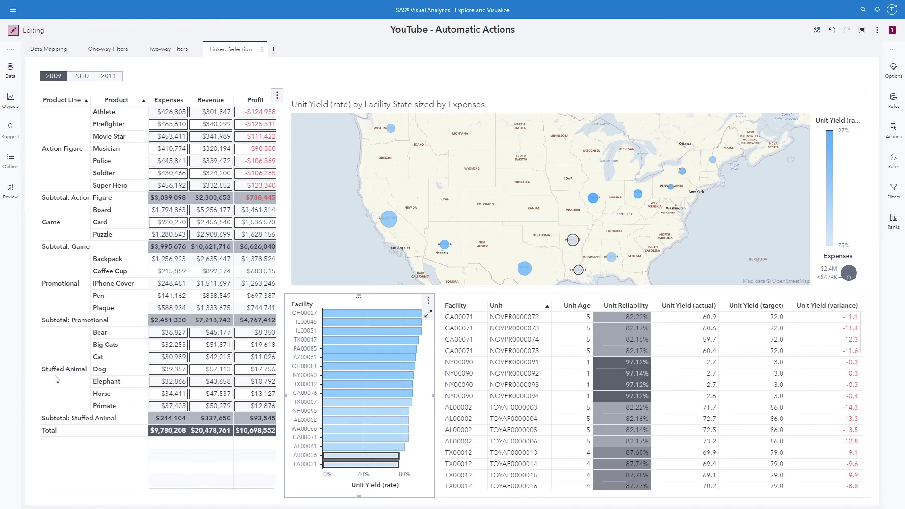
Step: Sort the unit table by Facility in ascending order and locate the linked AR00036 and LA00031 rows
scroll(533, 386, down, 3)
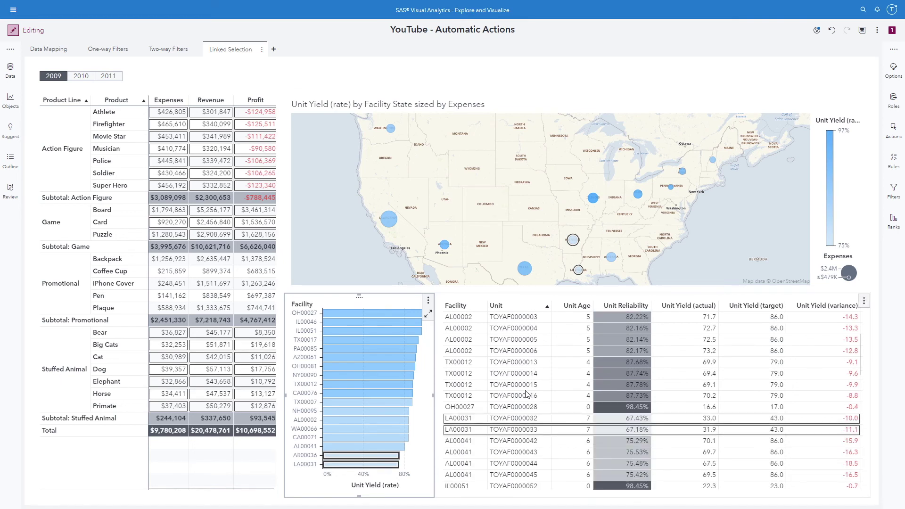
click(479, 307)
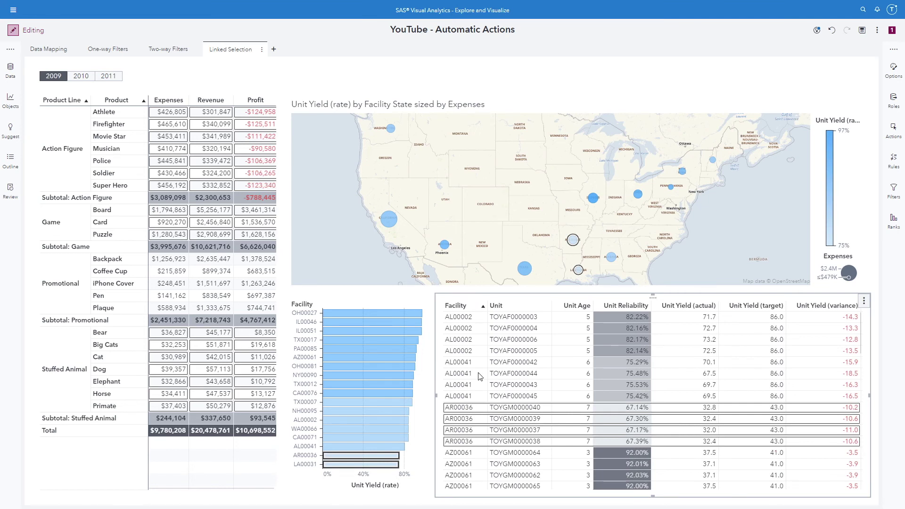
scroll(480, 422, down, 1)
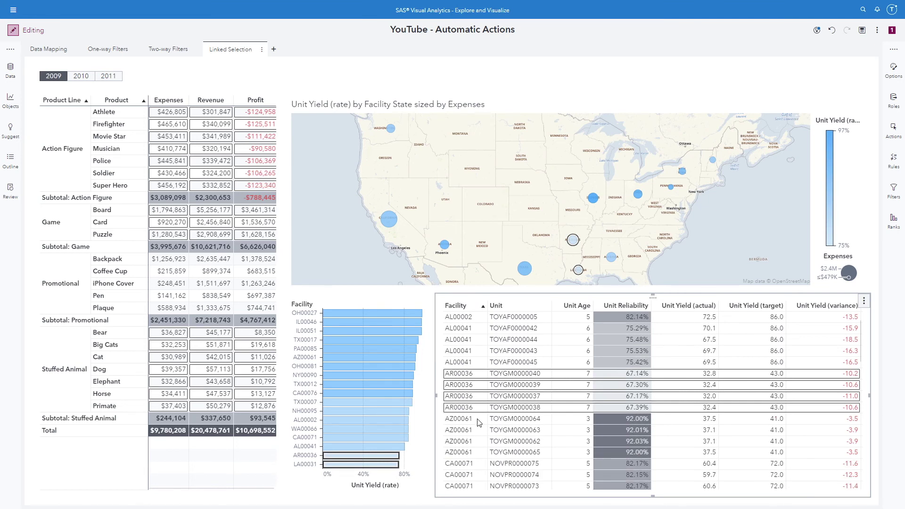
scroll(480, 423, down, 7)
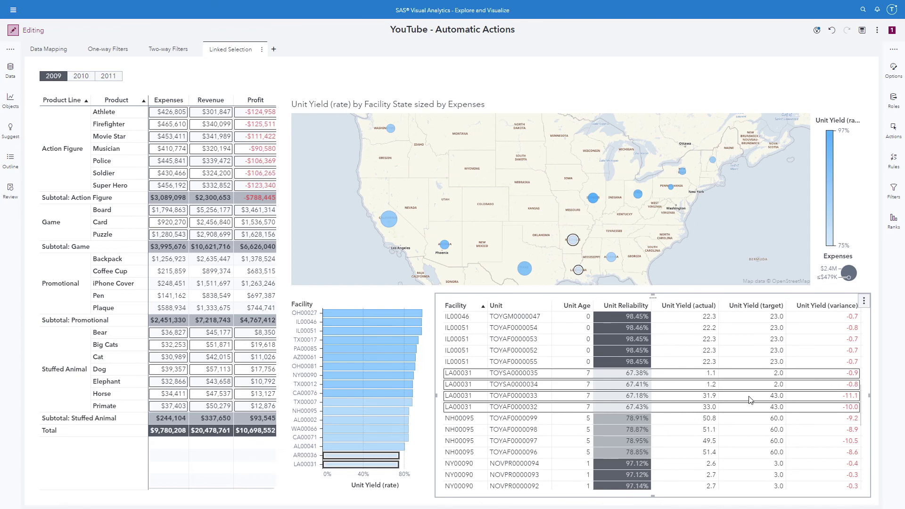
Step: Sort the unit table by Unit Yield (variance) in ascending order
click(836, 306)
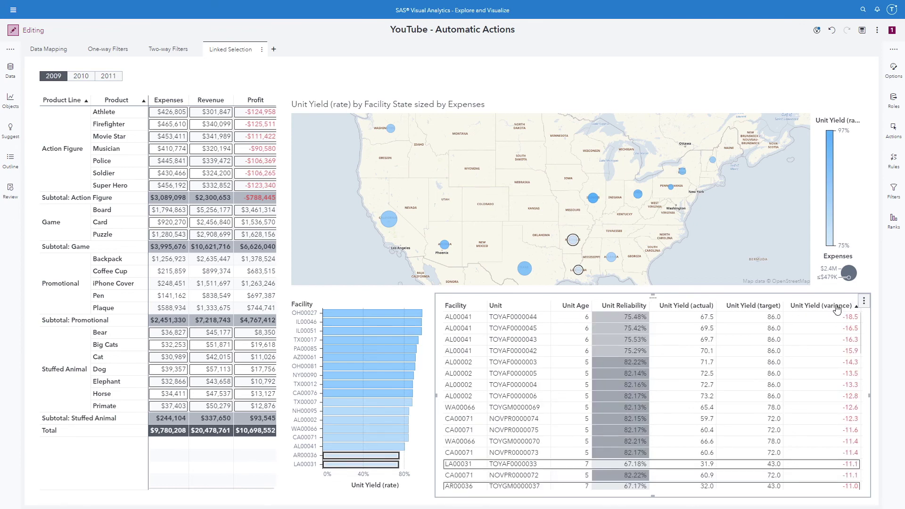
click(837, 306)
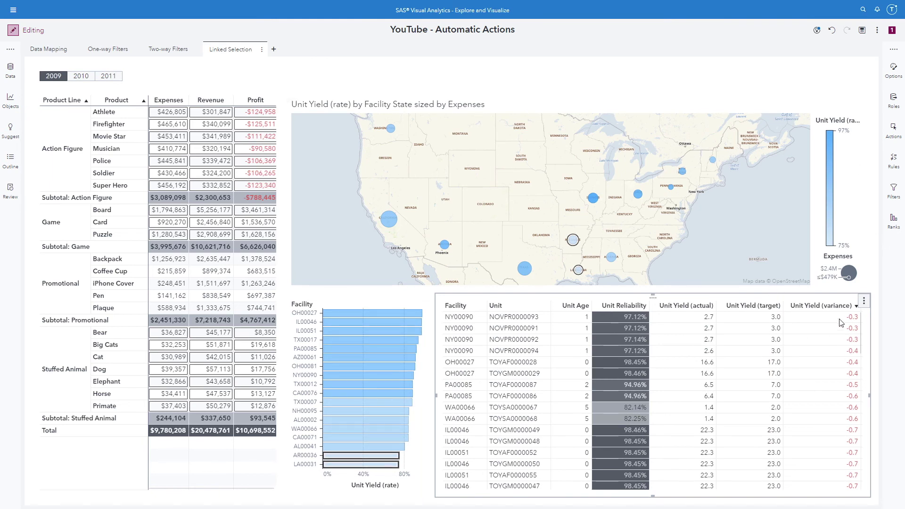
click(803, 306)
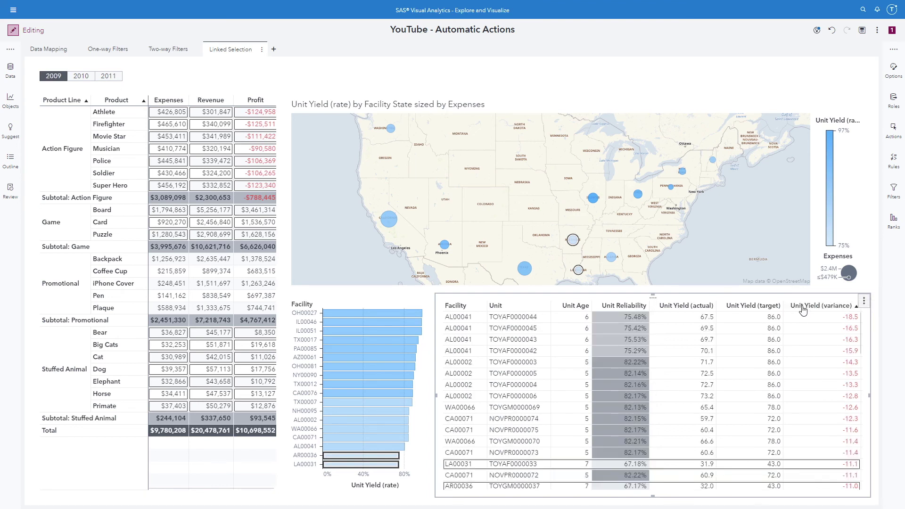
Step: Select the four AL00041 units with the most negative yield variance, TOYAF0000042 through TOYAF0000045, in the unit table
click(839, 321)
ctrl+click(835, 333)
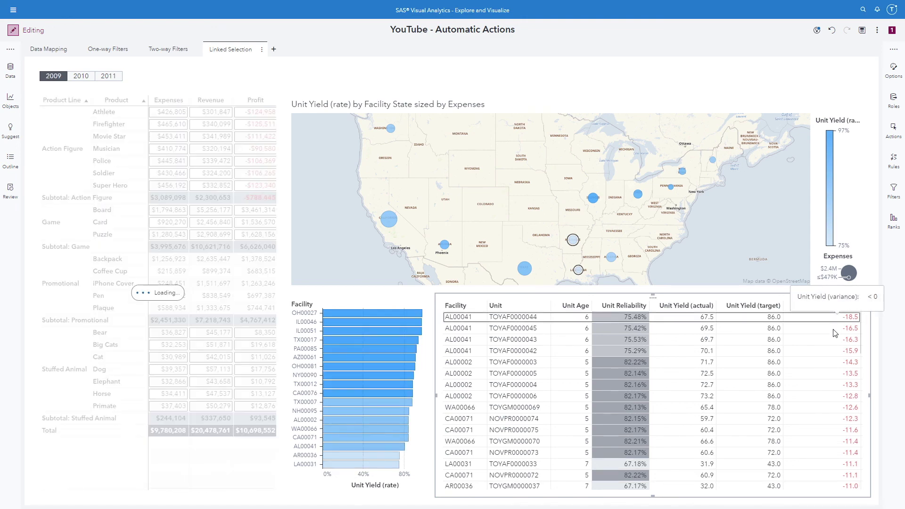
ctrl+click(833, 340)
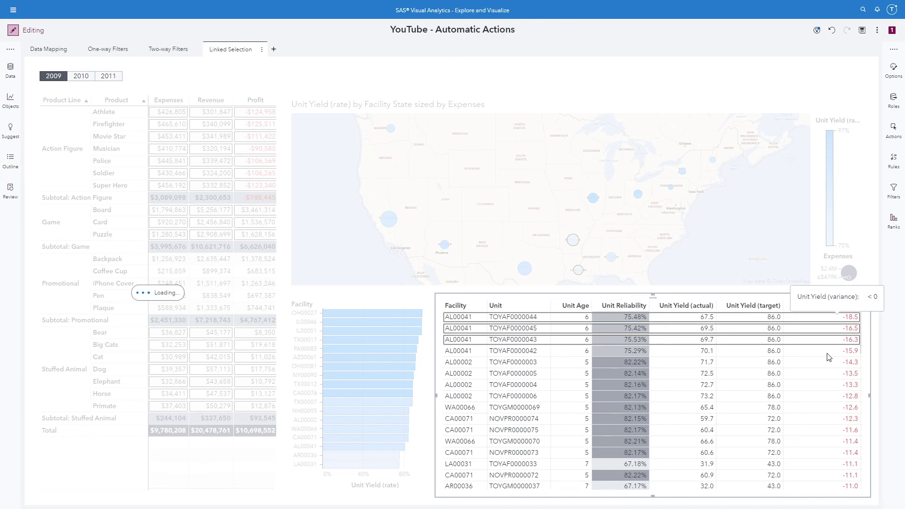
ctrl+click(828, 354)
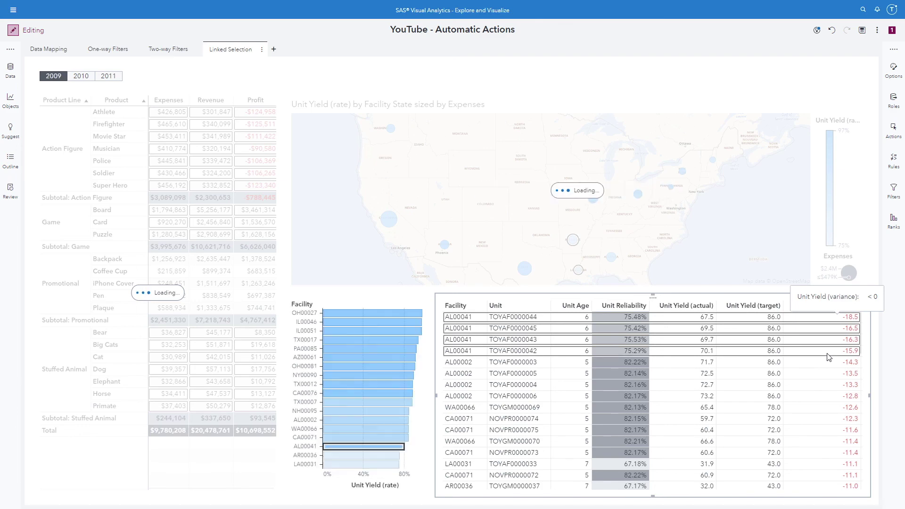